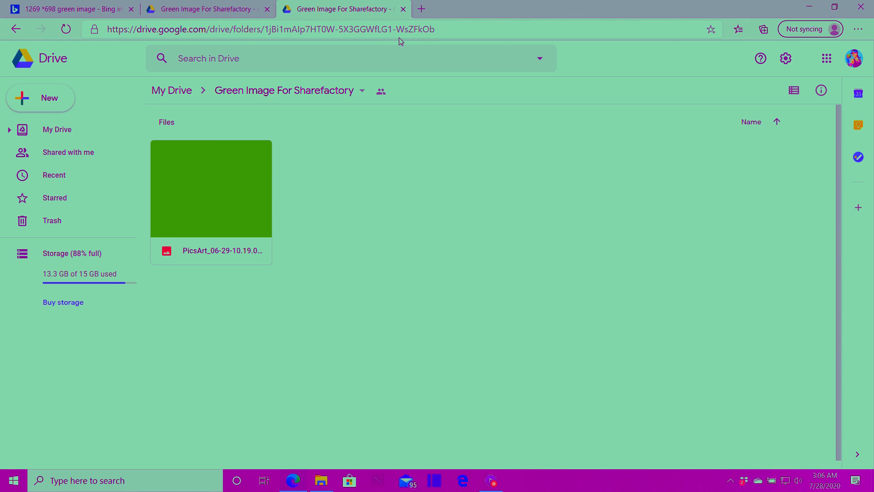
# Step: Download the green PicsArt image from the Green Image For Sharefactory folder and dismiss the download notification
pyautogui.rightClick(237, 200)
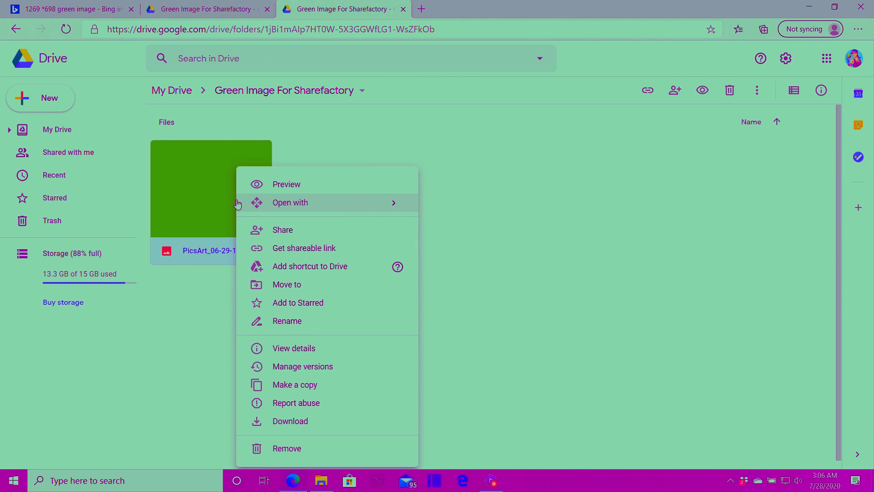
pyautogui.click(329, 426)
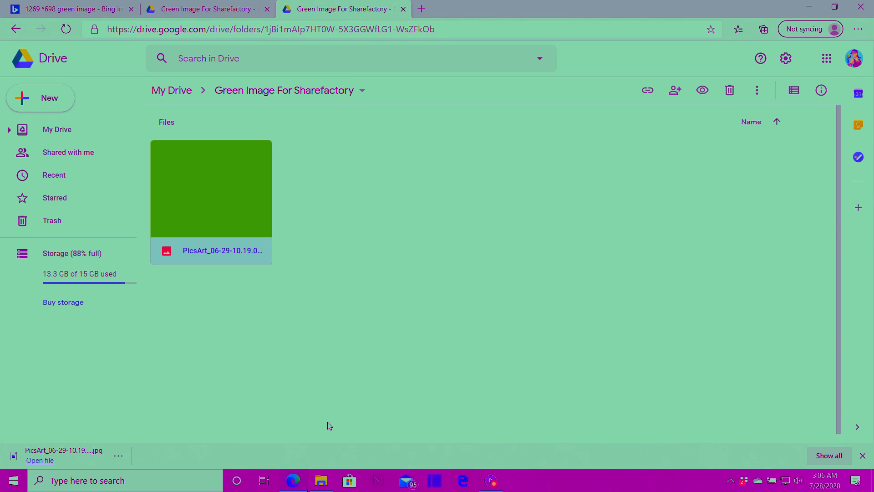
pyautogui.click(863, 455)
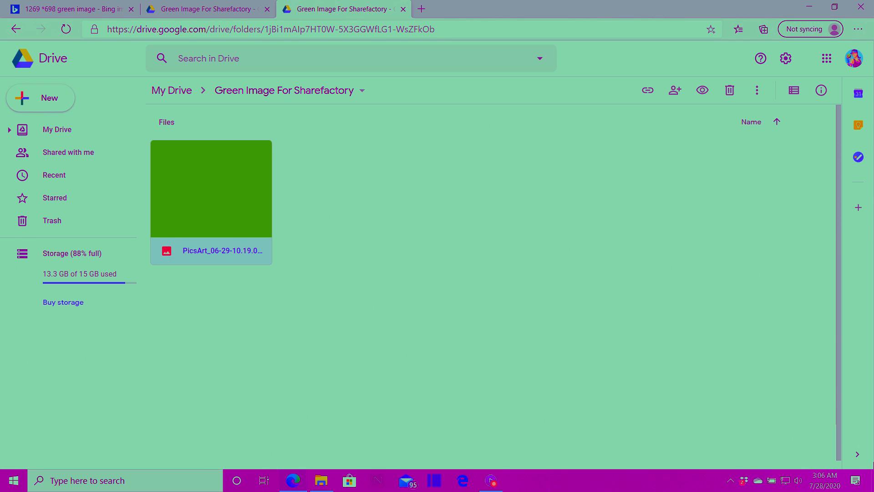
# Step: Switch to File Explorer, view the SHAREfactory folder on the USB drive, and return to the Downloads folder
pyautogui.click(331, 481)
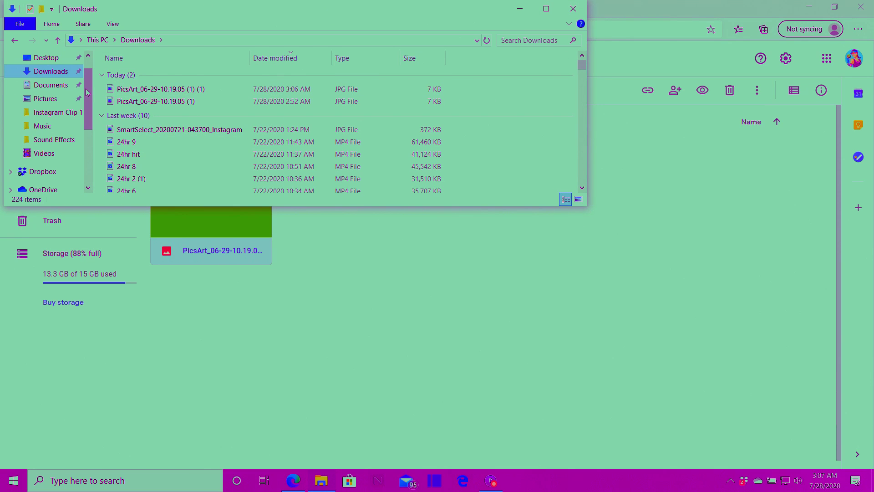
pyautogui.moveTo(87, 93); pyautogui.dragTo(89, 142)
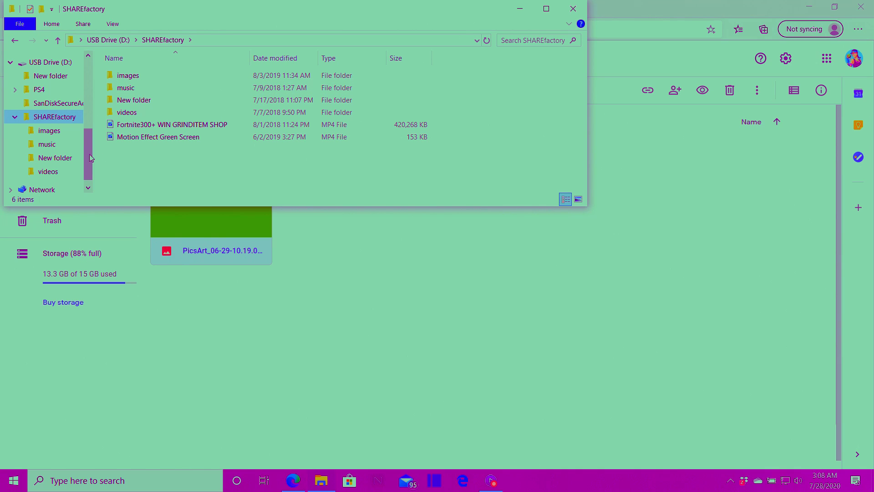
pyautogui.moveTo(89, 154); pyautogui.dragTo(89, 94)
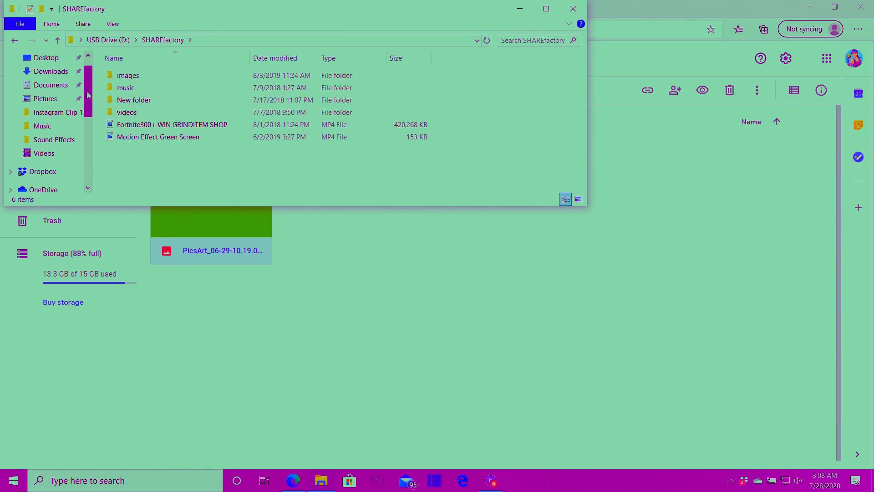
pyautogui.click(50, 72)
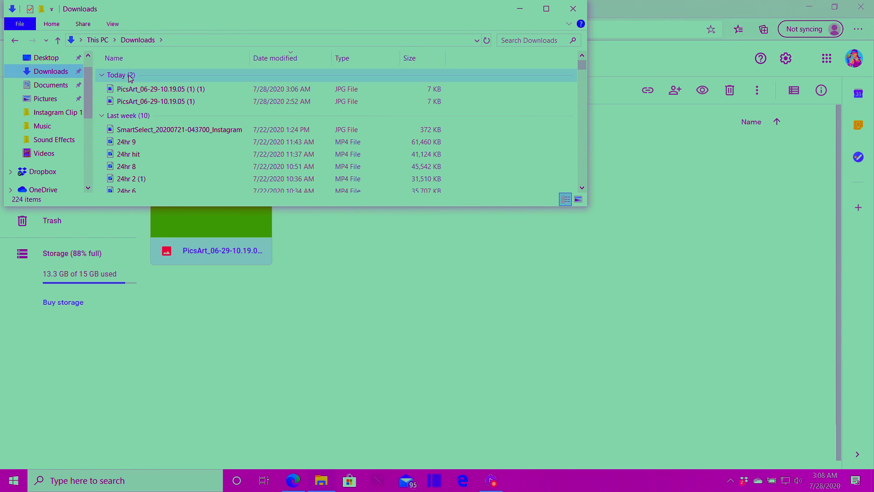
# Step: Copy PicsArt_06-29-10.19.05 (1) (1) from Downloads into the SHAREfactory folder on USB Drive (D:)
pyautogui.click(148, 90)
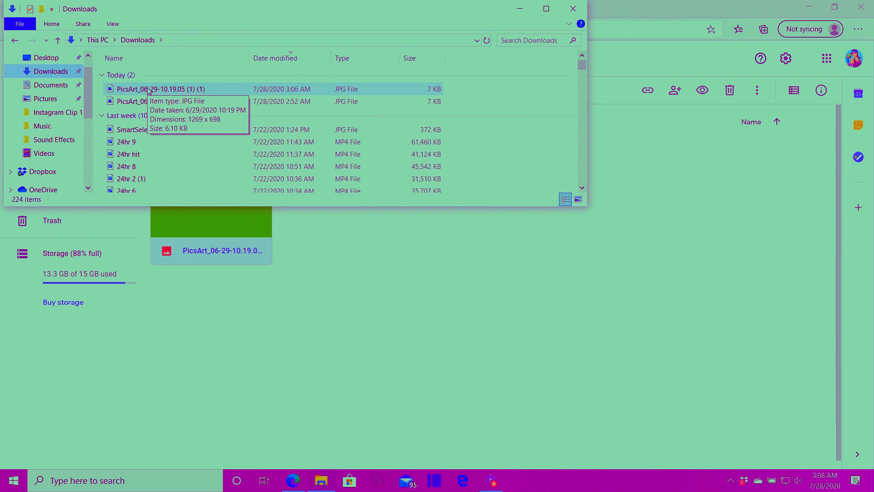
pyautogui.click(148, 90)
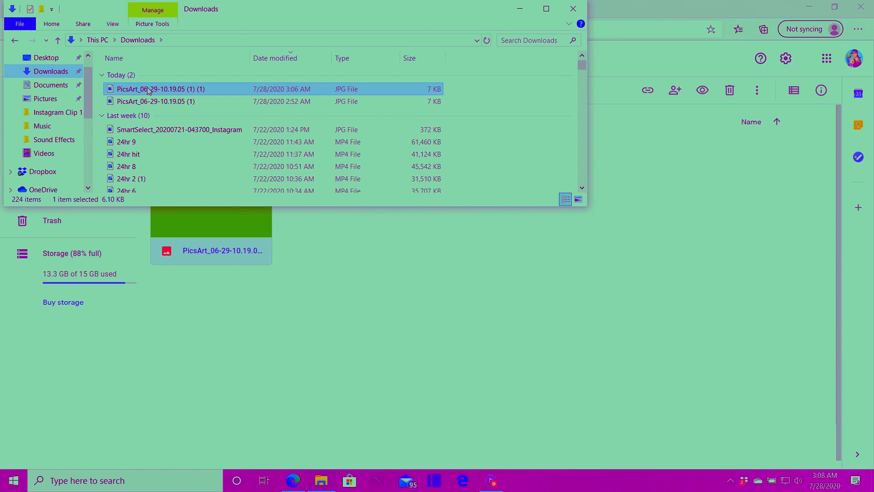
pyautogui.moveTo(148, 90); pyautogui.dragTo(41, 177)
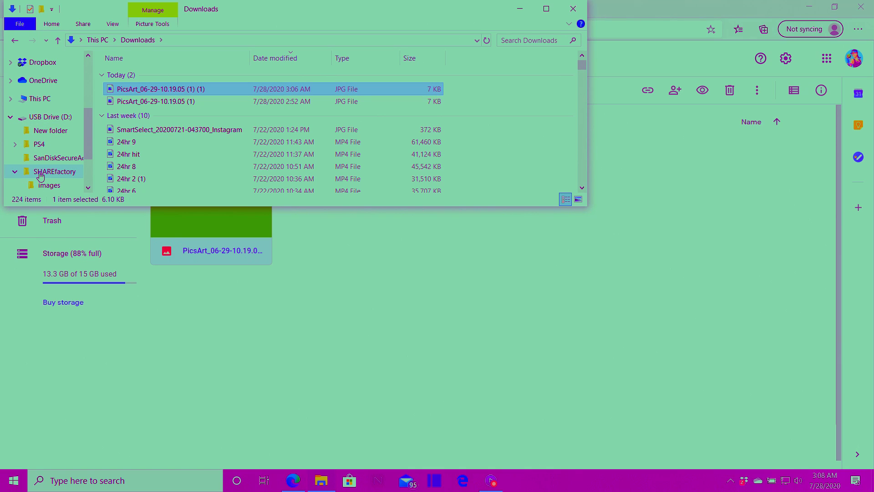
# Step: Move PicsArt_06-29-10.19.05 (1) (1) from the USB drive's SHAREfactory folder into its images subfolder
pyautogui.click(40, 176)
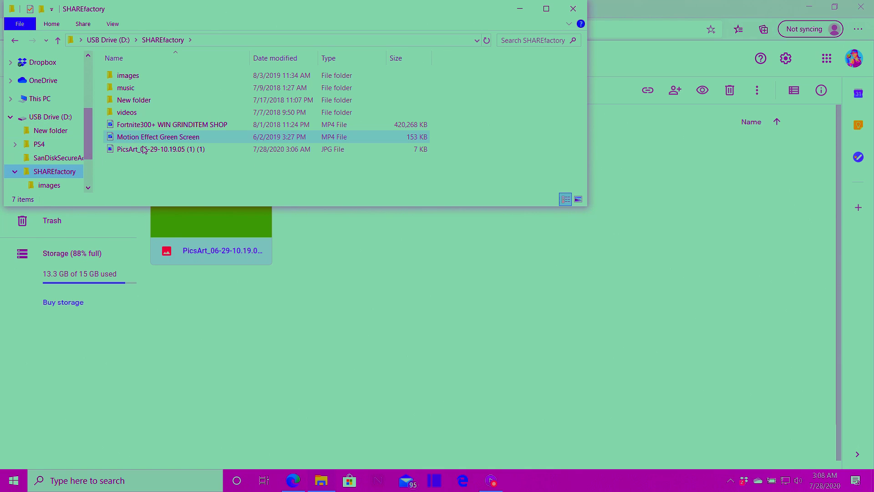
pyautogui.click(150, 150)
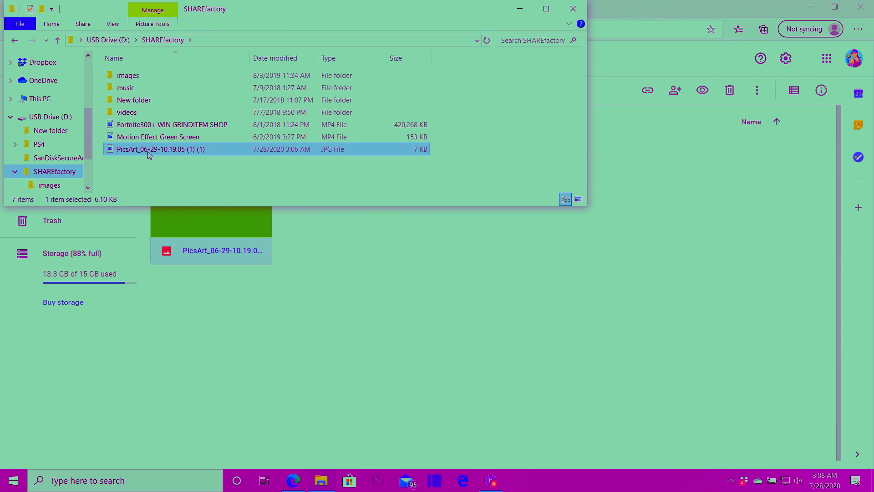
pyautogui.moveTo(150, 155); pyautogui.dragTo(139, 77)
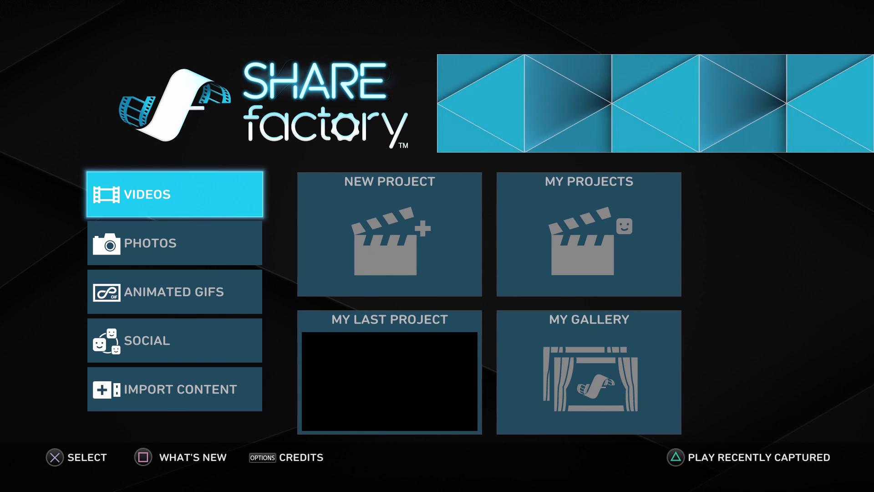
# Step: Switch to SHAREfactory and open Import Images in the Import Content section
pyautogui.press('Up')
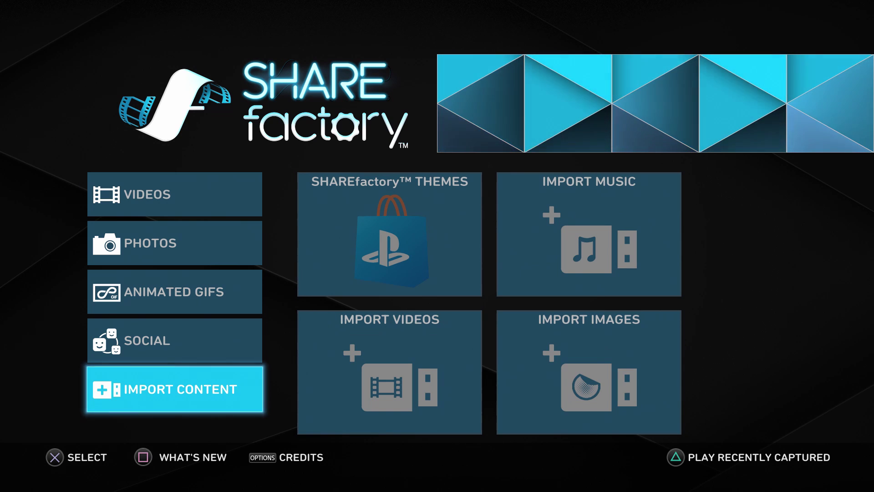
pyautogui.press('Right')
pyautogui.press('Right')
pyautogui.press('Down')
pyautogui.press('Return')
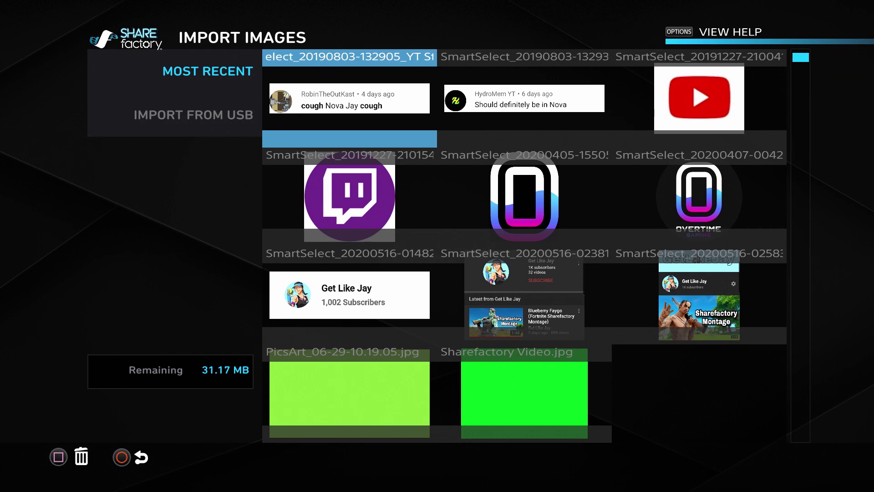
# Step: Import PicsArt_06-29-10.19.05 (1) (1).jpg from the USB drive and leave the image import screen
pyautogui.press('Left')
pyautogui.press('Down')
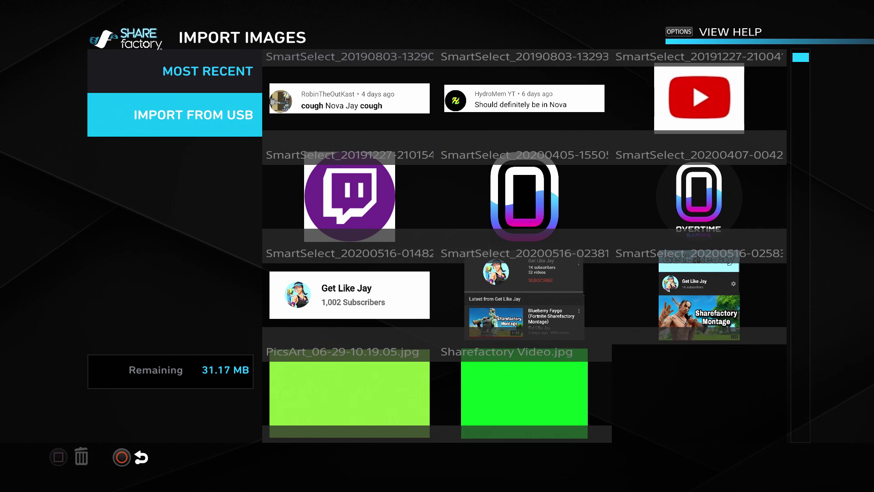
pyautogui.press('Return')
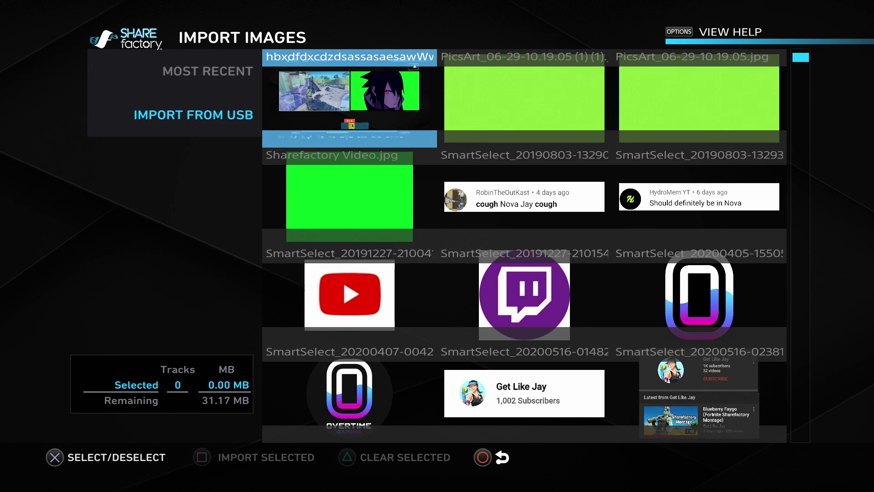
pyautogui.press('Right')
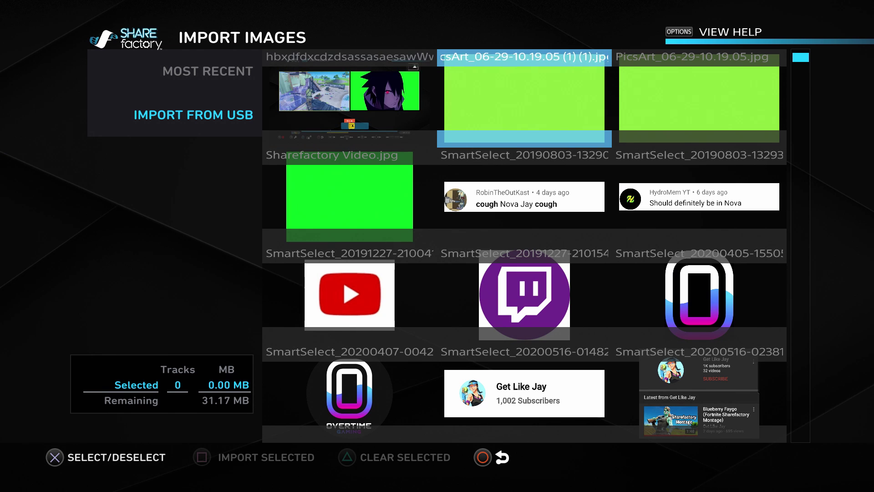
pyautogui.press('Return')
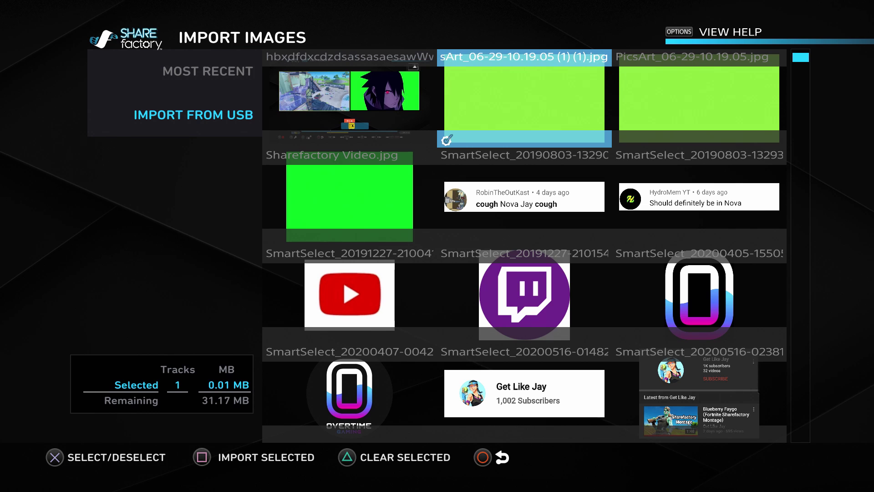
pyautogui.press('\\')
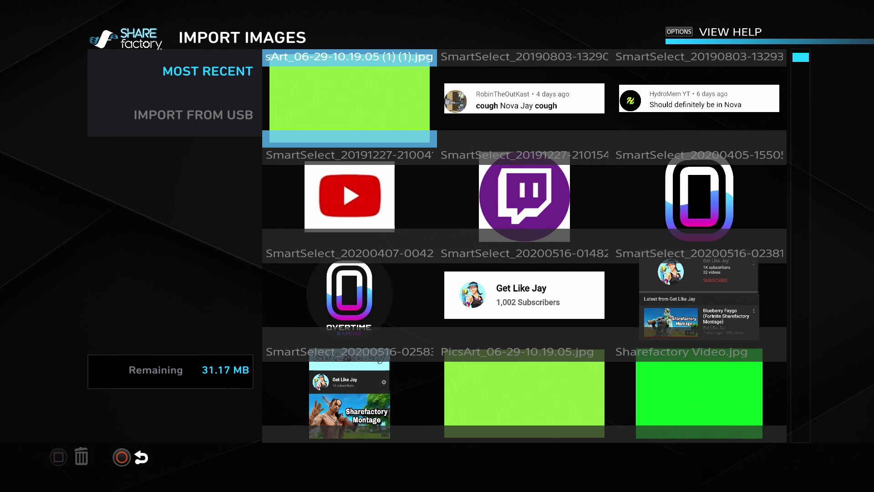
pyautogui.press('Escape')
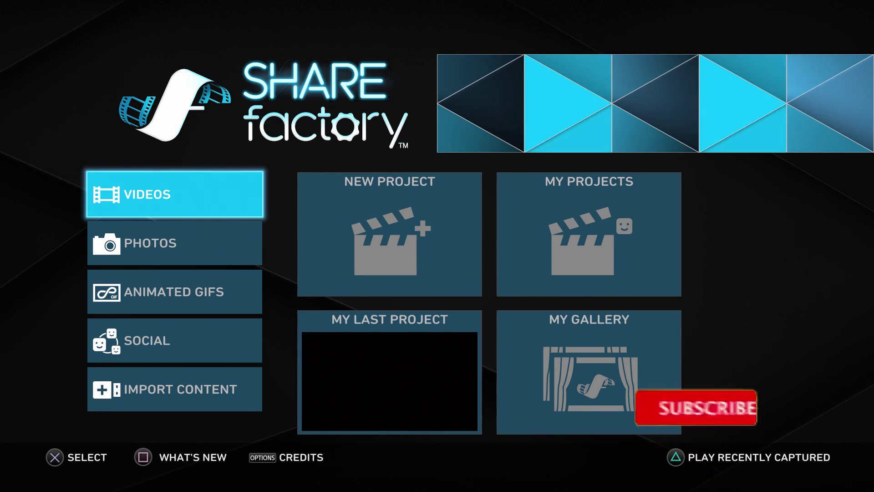
# Step: Start a new video project and place the playhead at 4m 8s on the clip
pyautogui.press('Right')
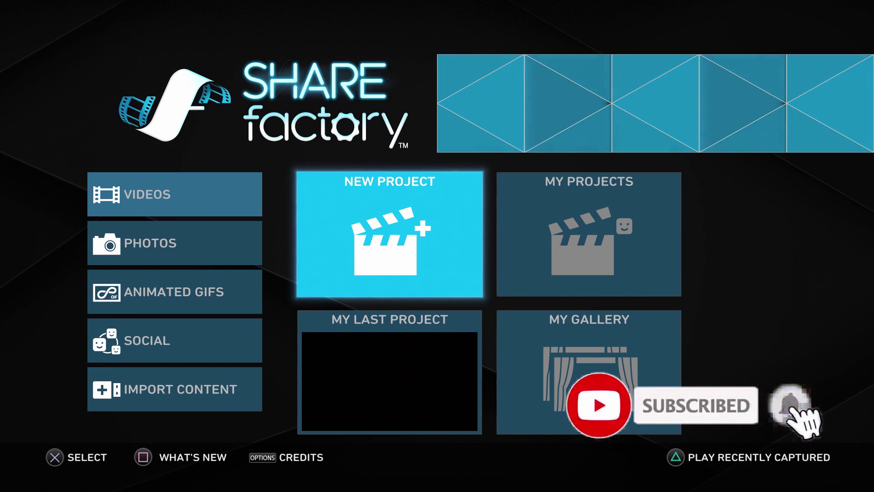
pyautogui.press('Return')
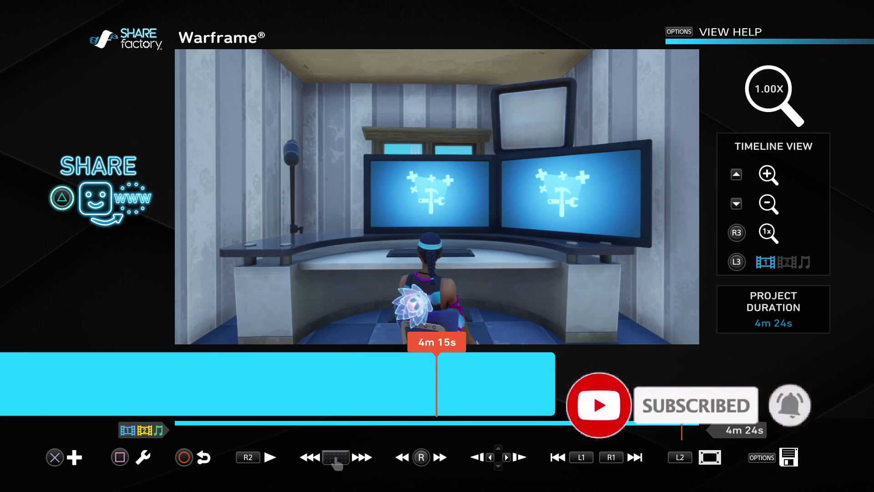
pyautogui.press('Left')
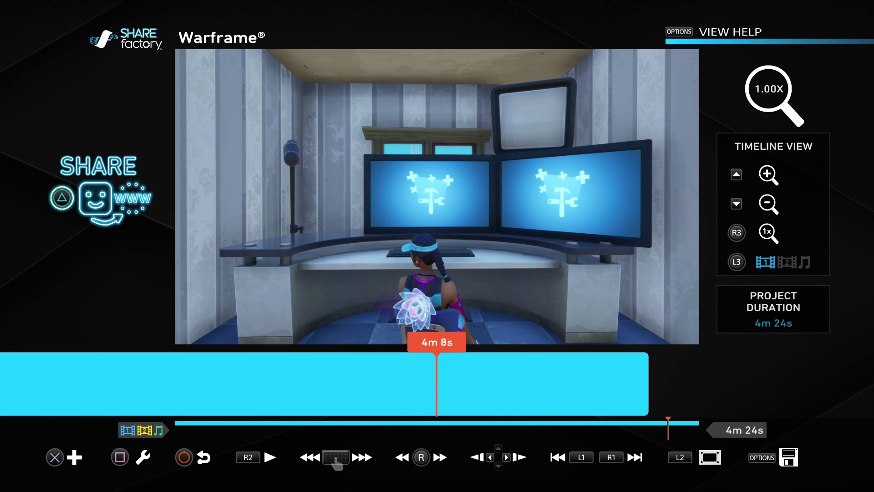
# Step: Add the first green picture from the imported images as an overlay at the playhead
pyautogui.press('Return')
pyautogui.press('Right')
pyautogui.press('Right')
pyautogui.press('Right')
pyautogui.press('Right')
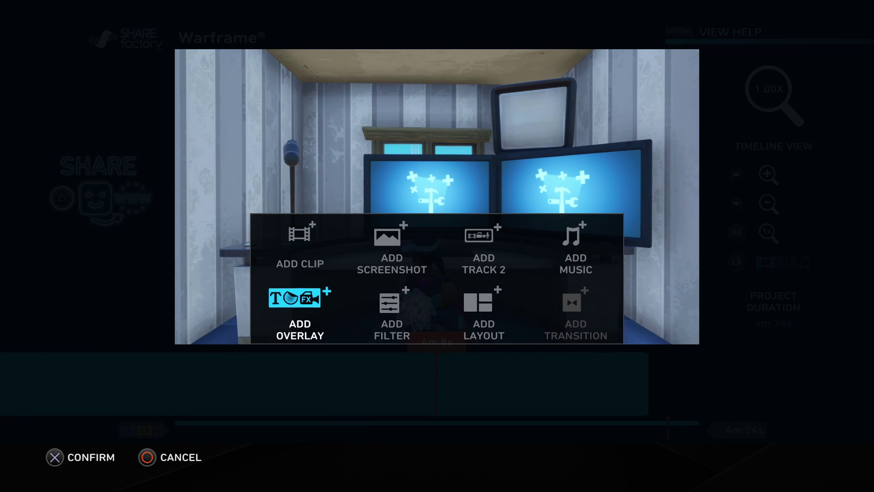
pyautogui.press('Return')
pyautogui.press('Left')
pyautogui.press('Down')
pyautogui.press('Down')
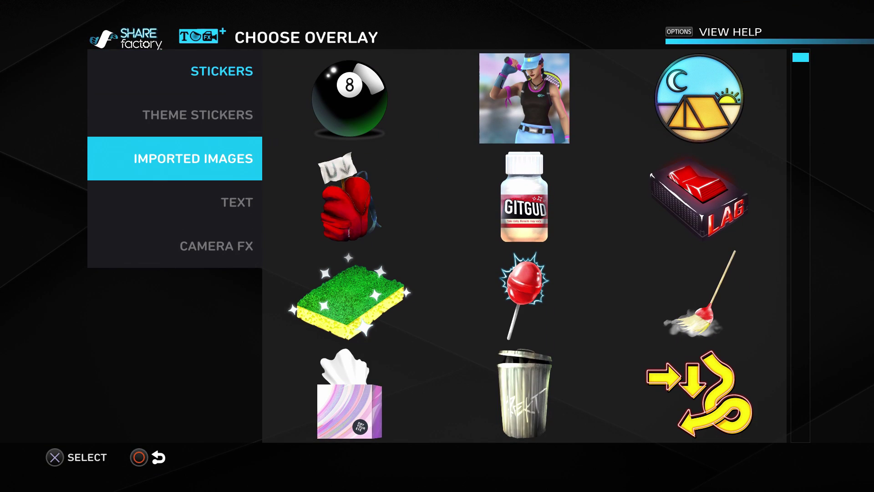
pyautogui.press('Right')
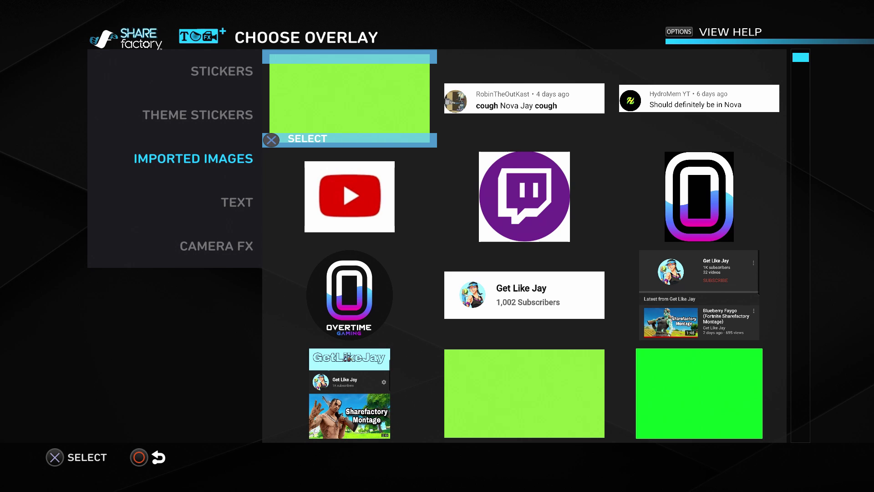
pyautogui.press('Return')
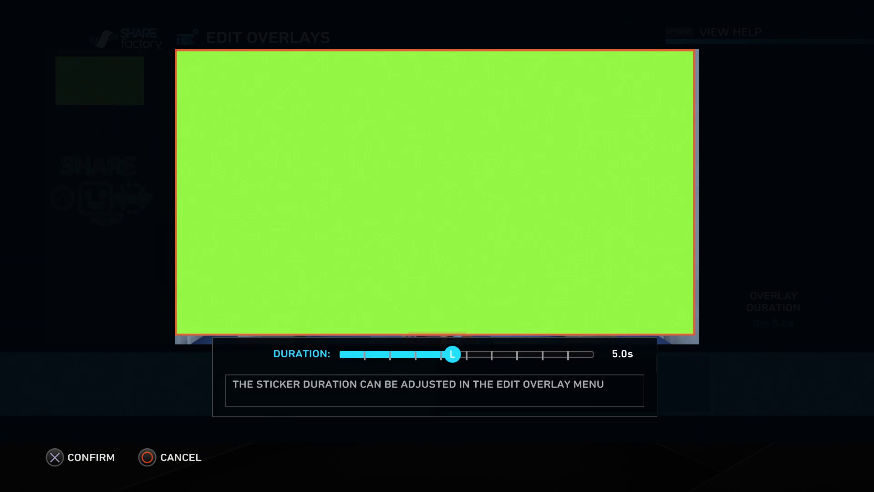
# Step: Set the green overlay's sticker duration to 4.6 s
pyautogui.press('Left')
pyautogui.press('Left')
pyautogui.press('Return')
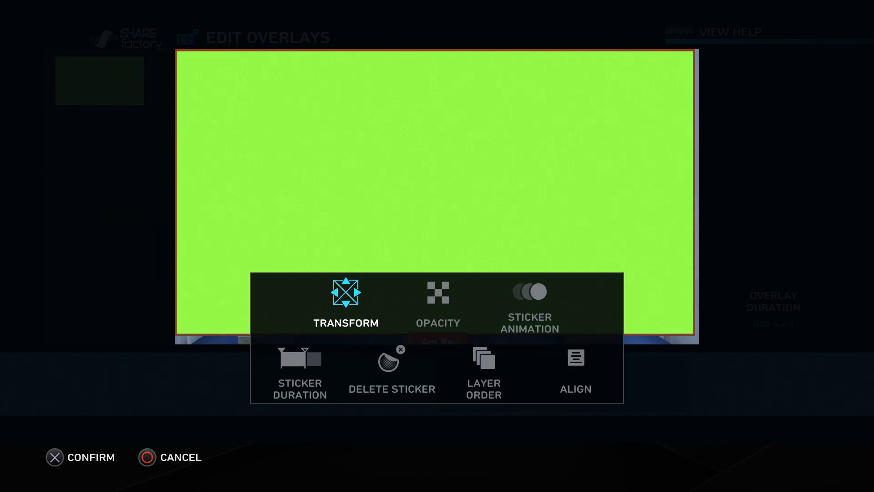
# Step: Shrink the green sticker with Transform until it fits the screen of the left computer monitor in the clip
pyautogui.press('Return')
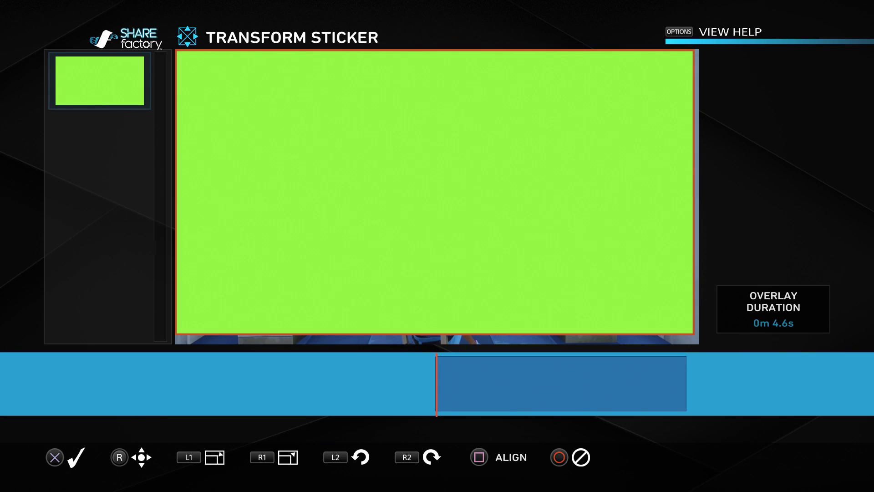
pyautogui.press('L1')
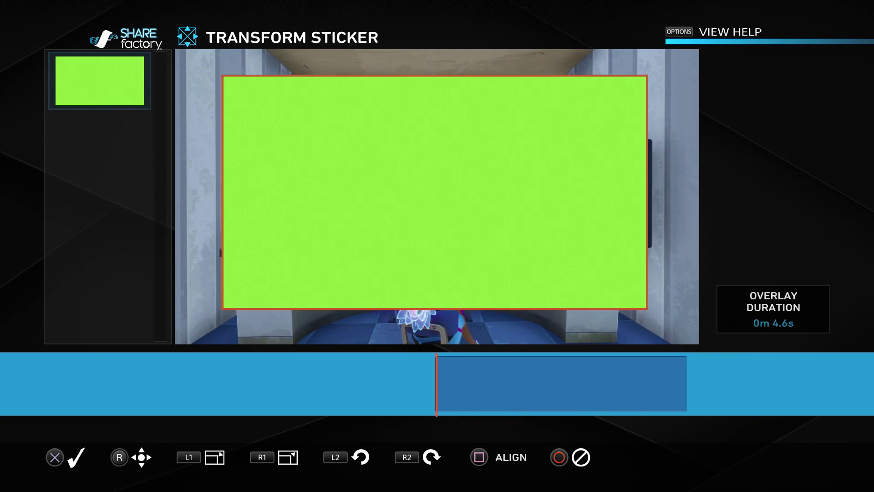
pyautogui.press('-')
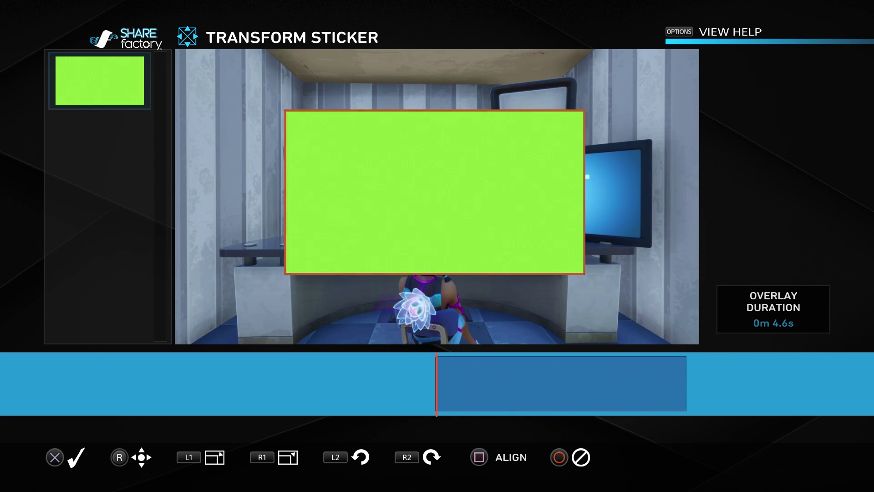
pyautogui.press('-')
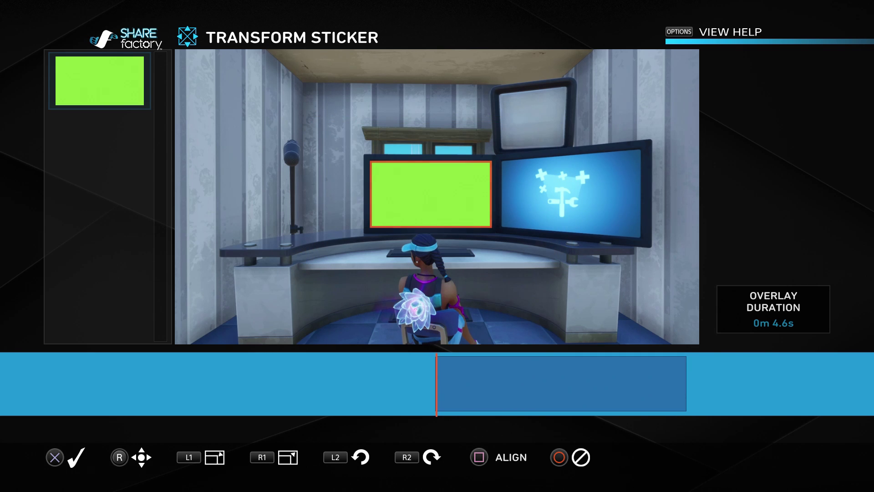
pyautogui.press('Return')
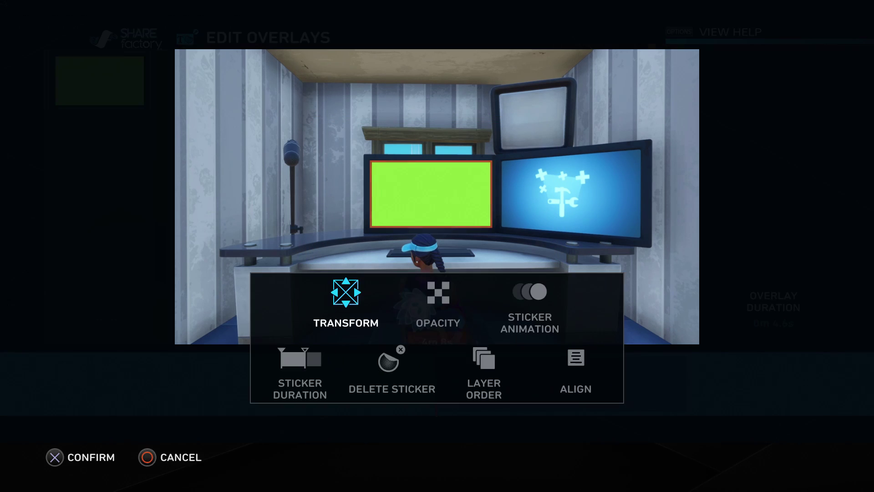
pyautogui.press('Escape')
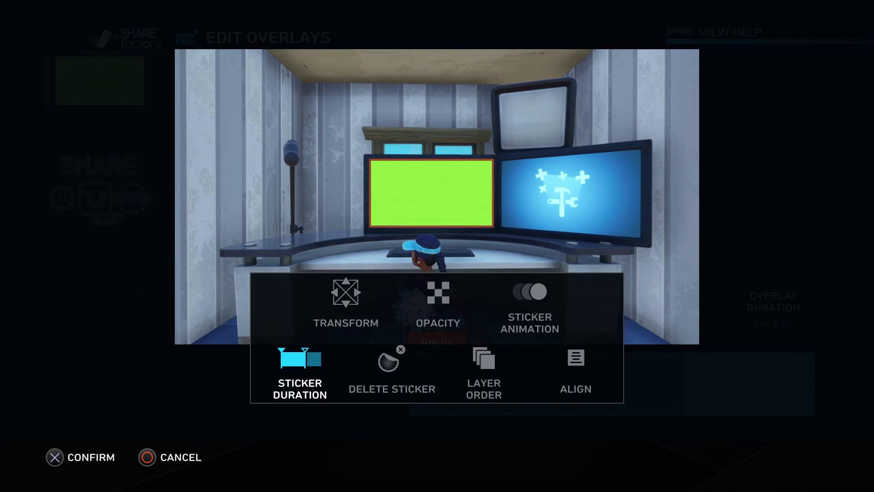
# Step: Extend the green sticker's duration to 7.4 s and return to the project timeline
pyautogui.press('Return')
pyautogui.press('Right')
pyautogui.press('Return')
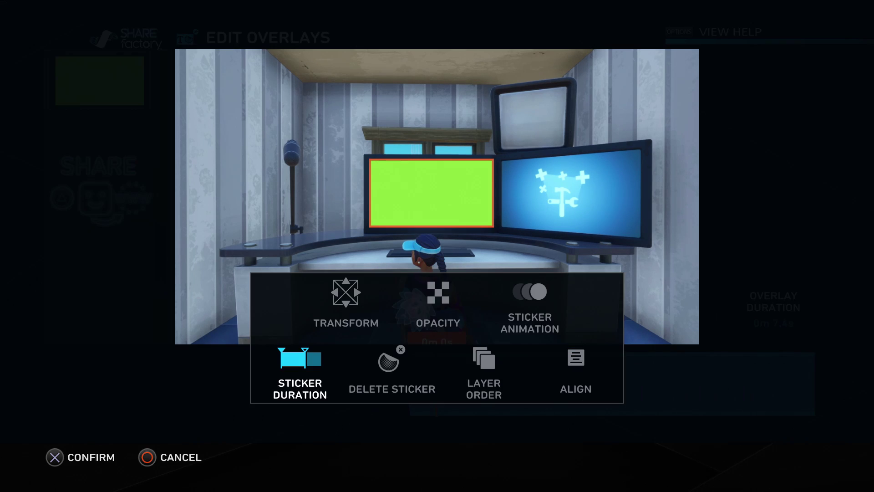
pyautogui.press('Escape')
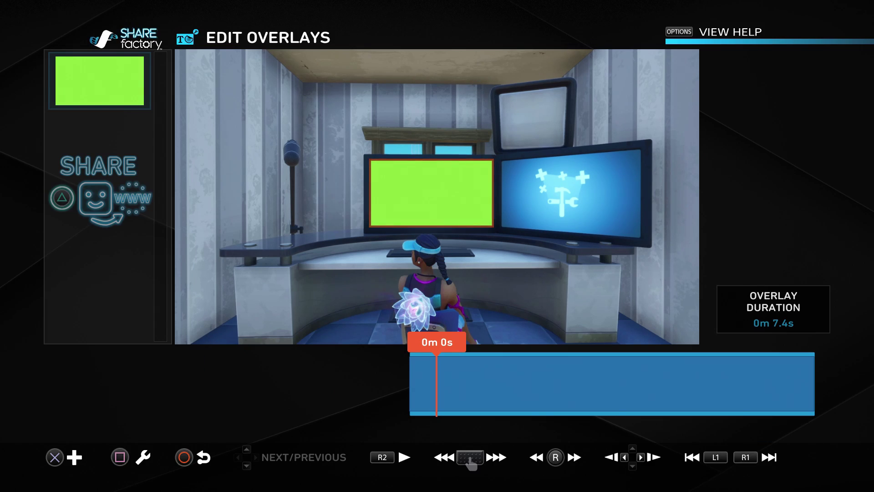
pyautogui.press('Escape')
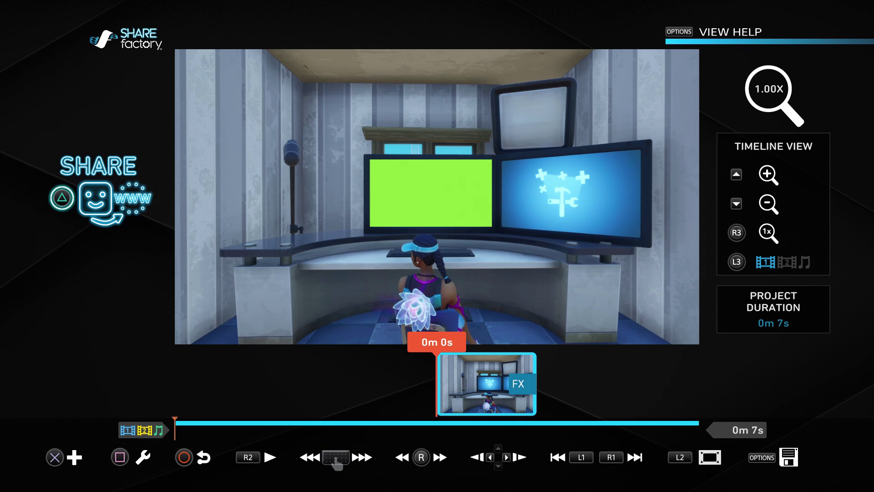
# Step: Scrub through the clip to check the green monitor overlay and export it to the gallery
pyautogui.press('Right')
pyautogui.press('Left')
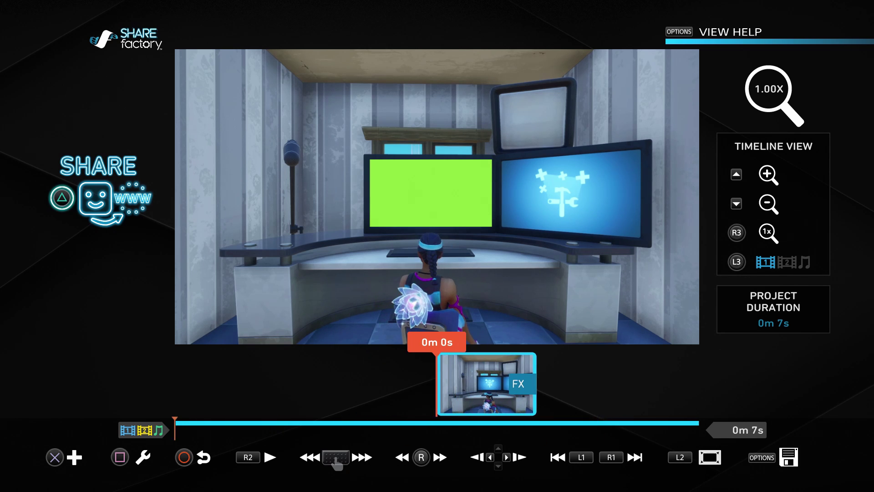
pyautogui.press('Right')
pyautogui.press('Left')
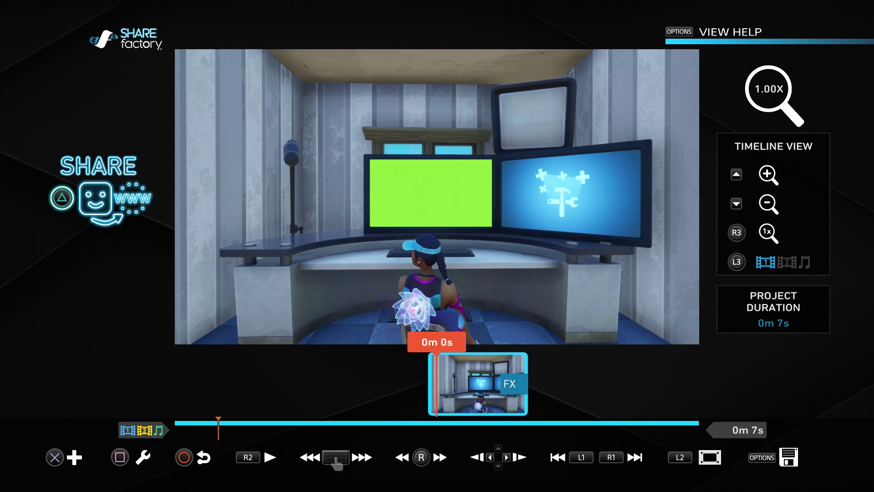
pyautogui.press('Right')
pyautogui.press('Menu')
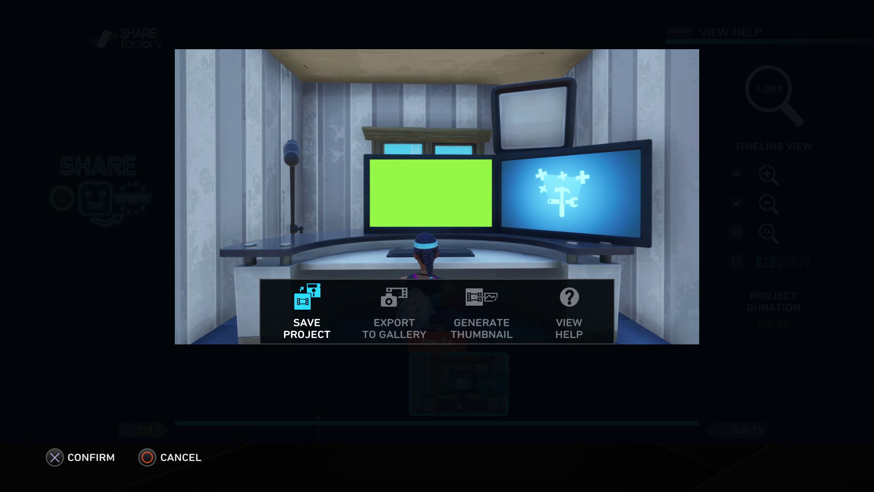
pyautogui.press('Right')
pyautogui.press('Return')
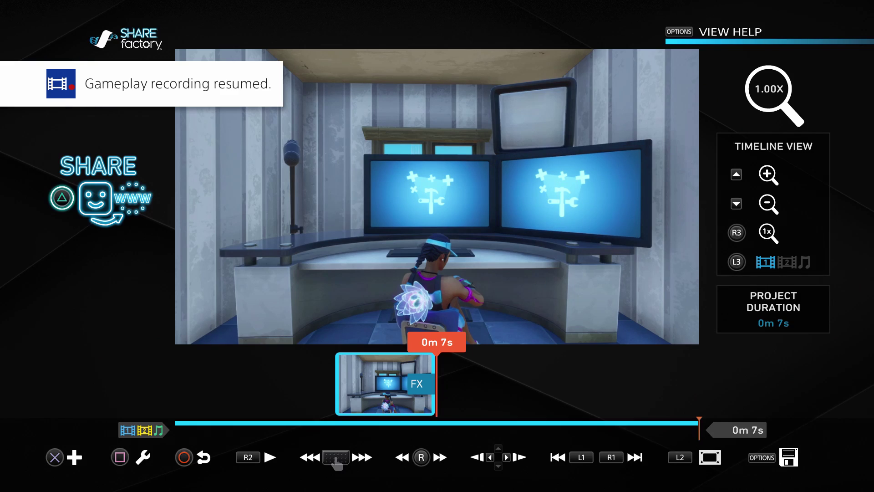
pyautogui.press('Return')
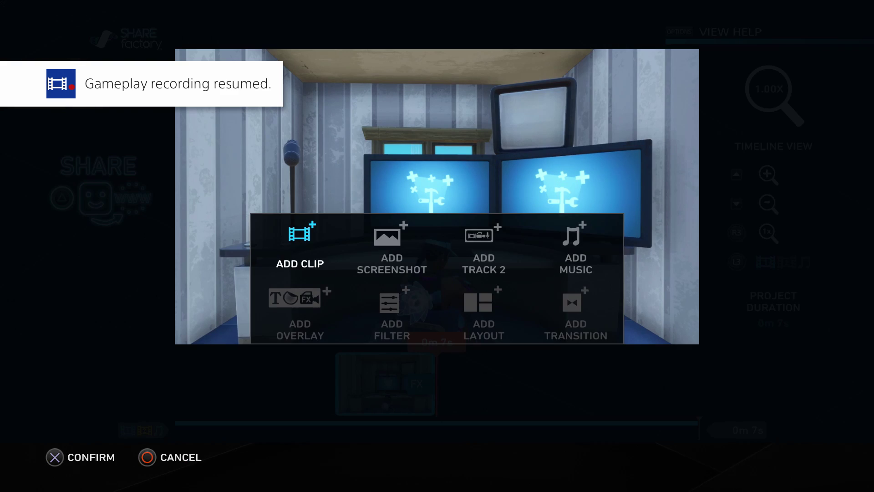
pyautogui.press('Return')
pyautogui.press('Down')
pyautogui.press('Down')
pyautogui.press('Down')
pyautogui.press('Down')
pyautogui.press('Down')
pyautogui.press('Down')
pyautogui.press('Down')
pyautogui.press('Down')
pyautogui.press('Down')
pyautogui.press('Down')
pyautogui.press('Down')
pyautogui.press('Down')
pyautogui.press('Down')
pyautogui.press('Down')
pyautogui.press('Down')
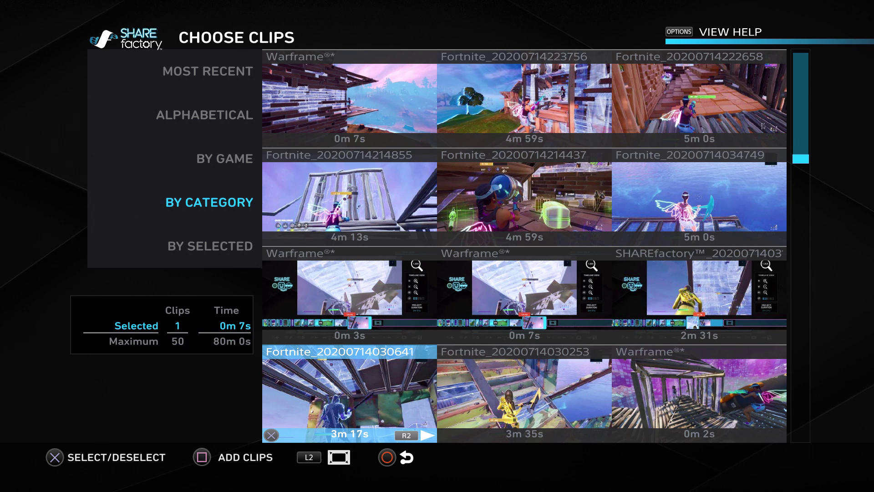
pyautogui.press('Right')
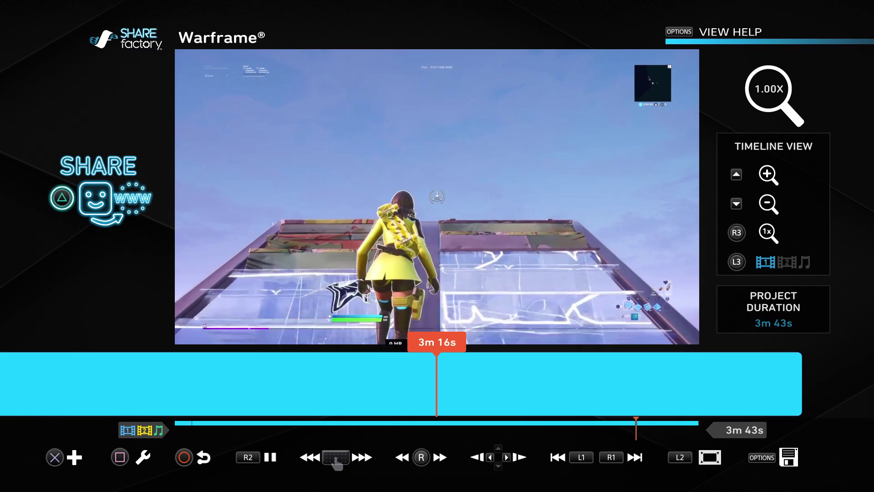
# Step: Split the Fortnite clip at 3m 16s and delete all footage before the split
pyautogui.press('s')
pyautogui.press('Right')
pyautogui.press('Up')
pyautogui.press('Right')
pyautogui.press('Right')
pyautogui.press('Right')
pyautogui.press('Return')
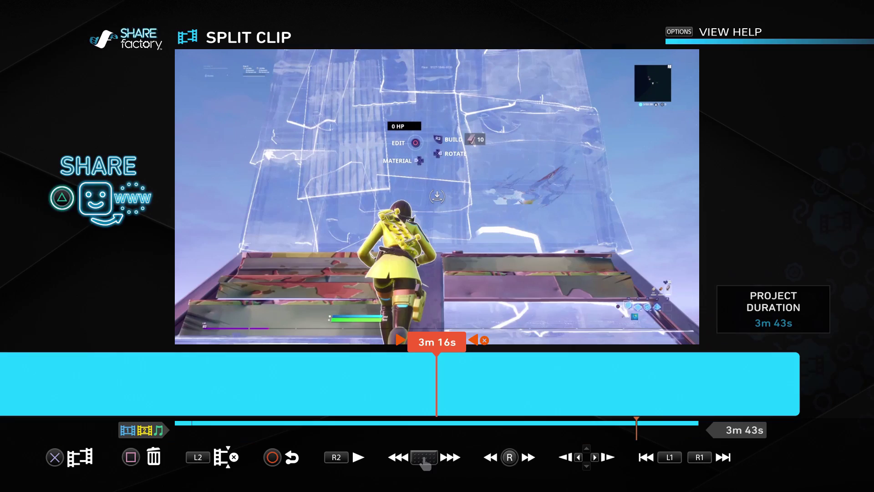
pyautogui.press('Return')
pyautogui.press('Left')
pyautogui.press('Return')
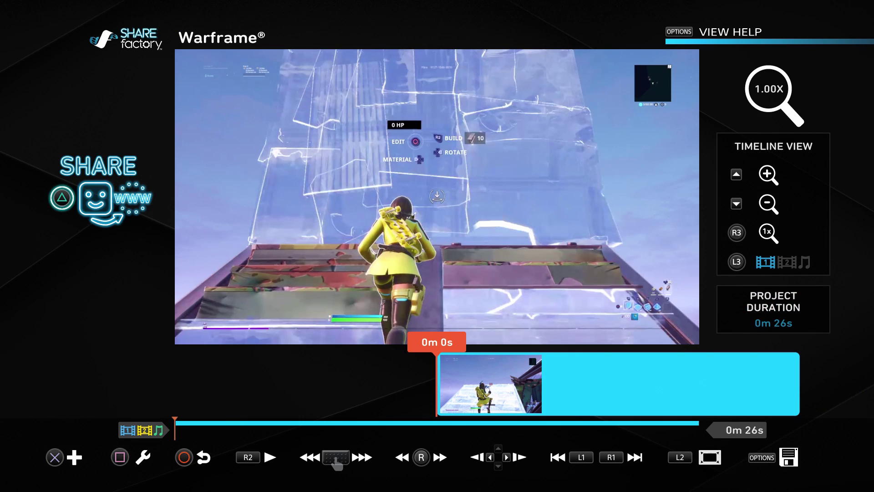
# Step: Add the 7-second Warframe clip with the green monitor as a track 2 clip at the start of the project
pyautogui.press('Return')
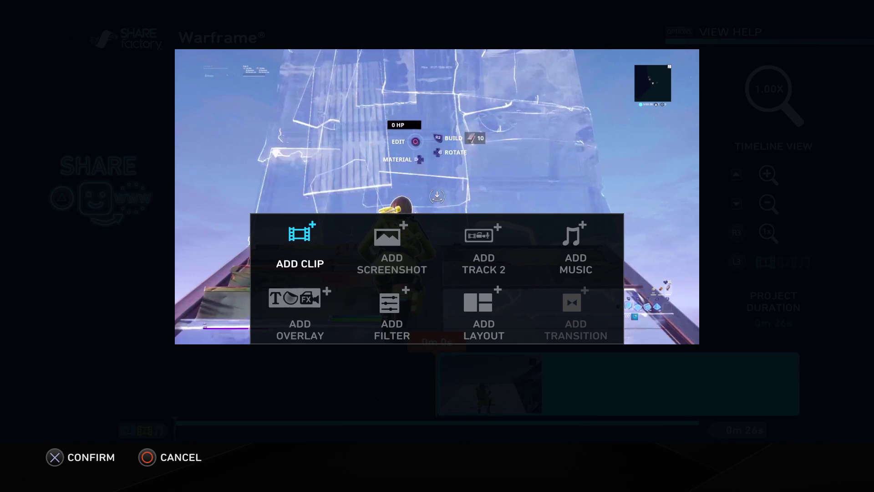
pyautogui.press('Right')
pyautogui.press('Right')
pyautogui.press('Return')
pyautogui.press('Return')
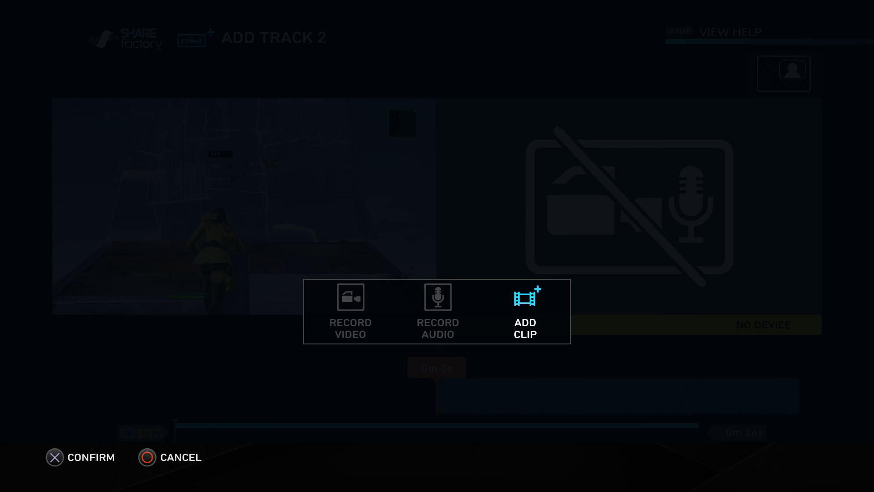
pyautogui.press('Return')
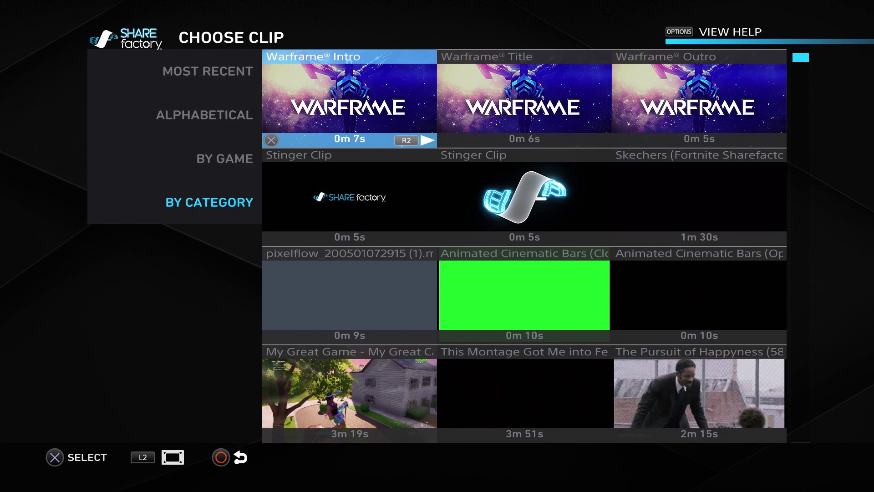
pyautogui.press('Down')
pyautogui.press('Down')
pyautogui.press('Down')
pyautogui.press('Down')
pyautogui.press('Down')
pyautogui.press('Down')
pyautogui.press('Down')
pyautogui.press('Down')
pyautogui.press('Down')
pyautogui.press('Down')
pyautogui.press('Down')
pyautogui.press('Down')
pyautogui.press('Down')
pyautogui.press('Down')
pyautogui.press('Down')
pyautogui.press('Down')
pyautogui.press('Down')
pyautogui.press('Down')
pyautogui.press('Down')
pyautogui.press('Down')
pyautogui.press('Down')
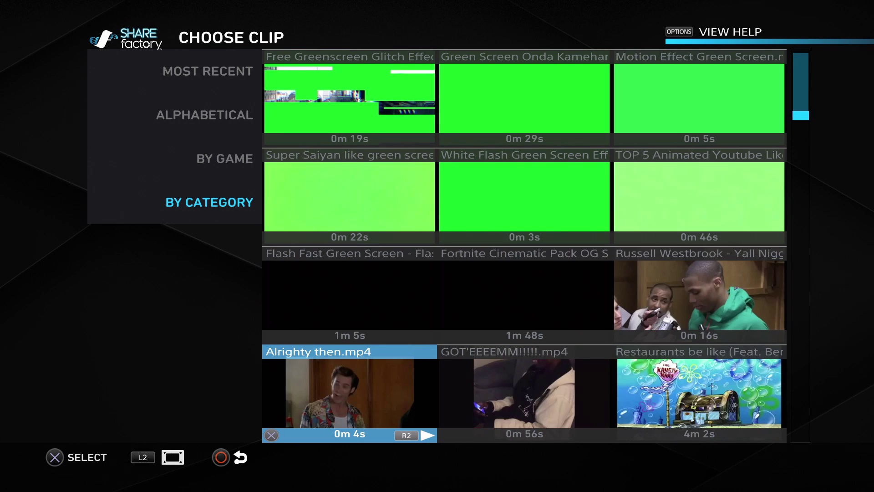
pyautogui.press('Down')
pyautogui.press('Right')
pyautogui.press('Right')
pyautogui.press('Up')
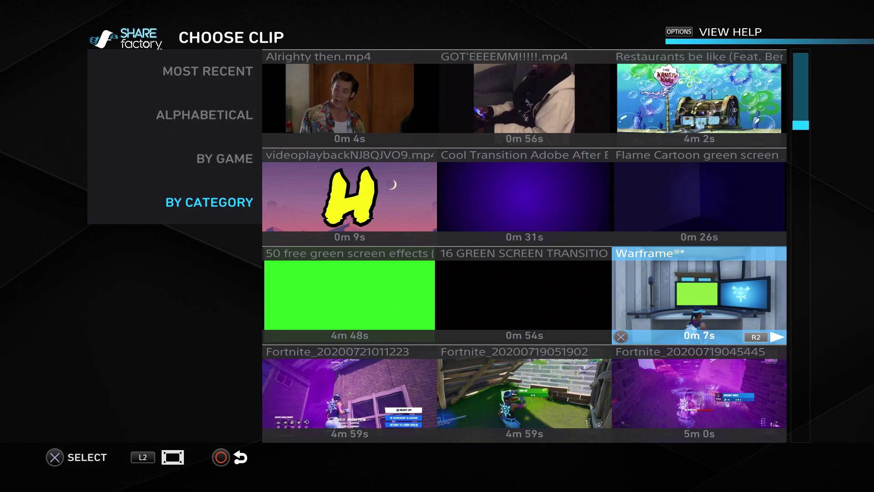
pyautogui.press('Return')
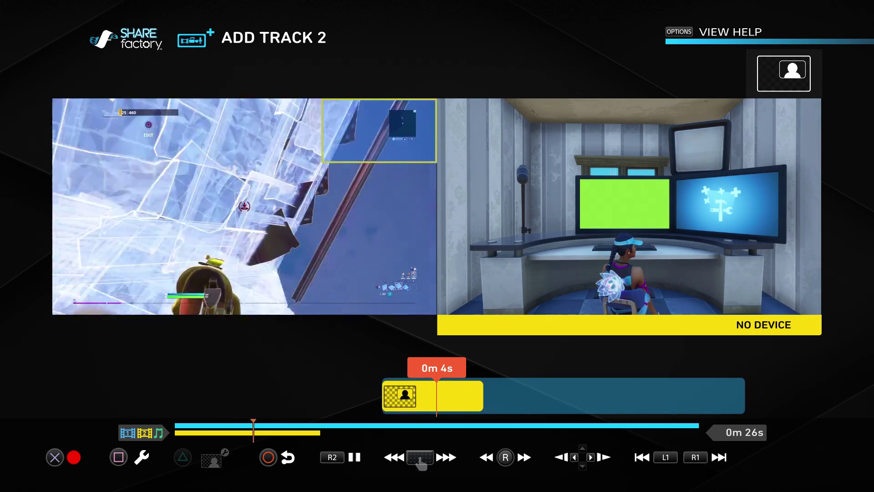
# Step: Set the PIP layout of the track 2 clip to Full Screen
pyautogui.press('Return')
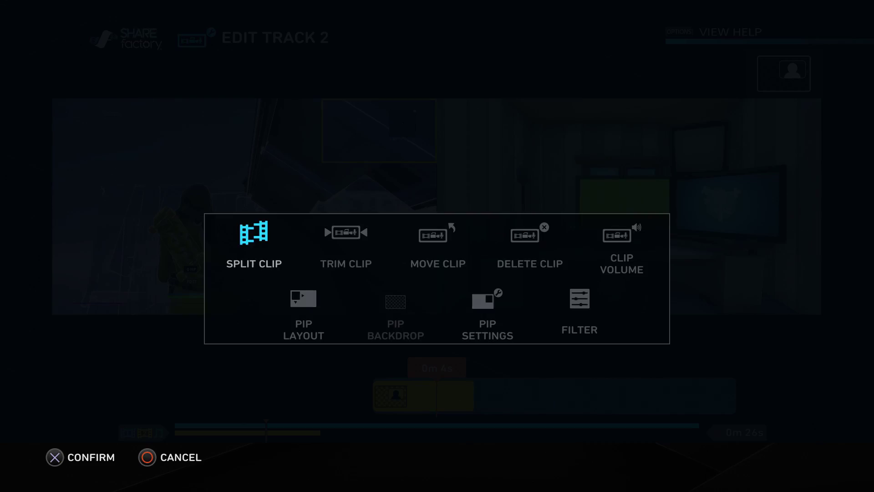
pyautogui.press('Down')
pyautogui.press('Return')
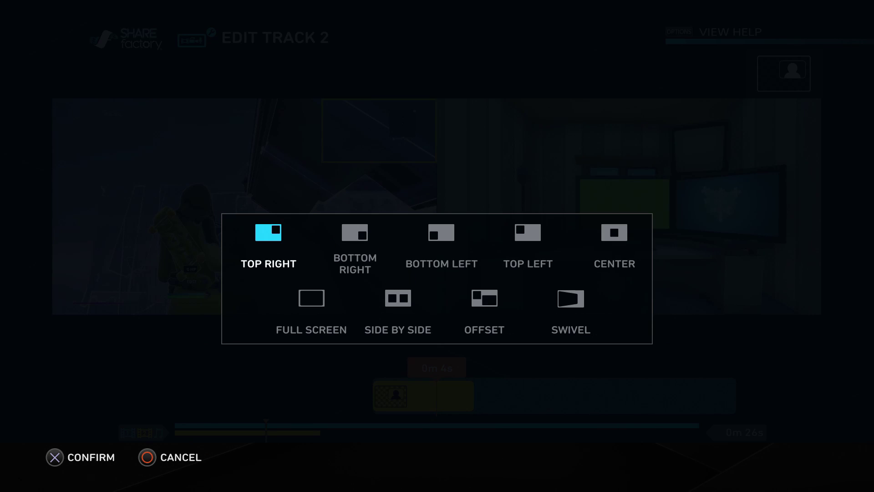
pyautogui.press('Down')
pyautogui.press('Right')
pyautogui.press('Return')
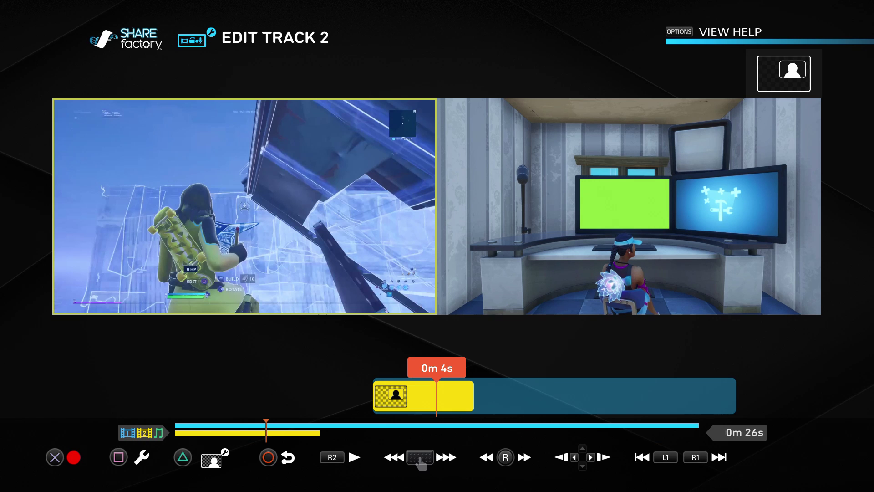
# Step: Set the track 2 clip's mode to Green Screen to key out the green monitor and return to the main timeline
pyautogui.press('t')
pyautogui.press('Return')
pyautogui.press('Right')
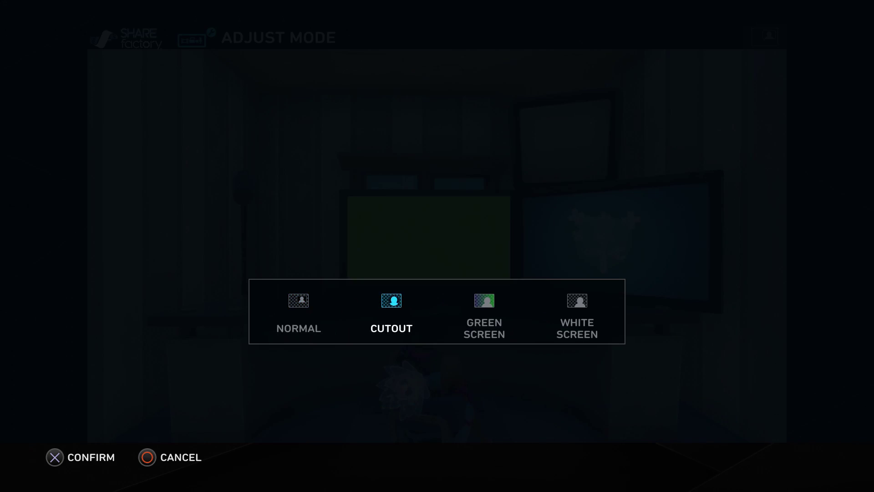
pyautogui.press('Right')
pyautogui.press('Return')
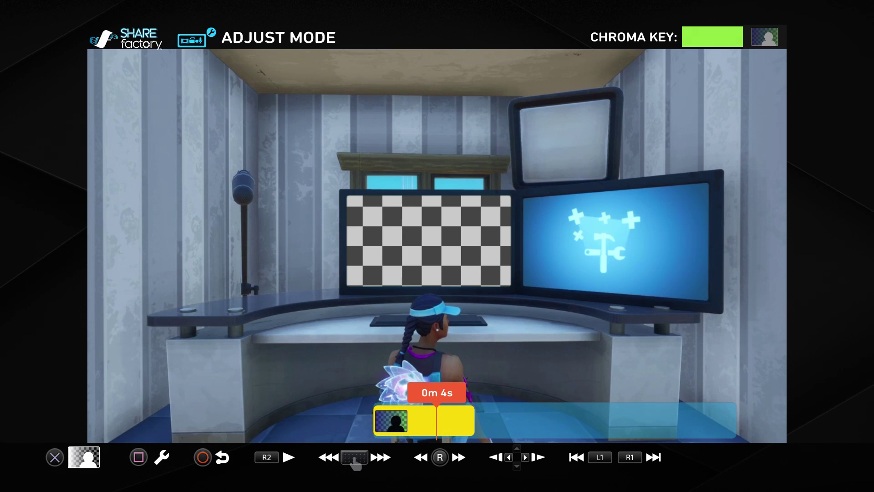
pyautogui.press('Escape')
pyautogui.press('Escape')
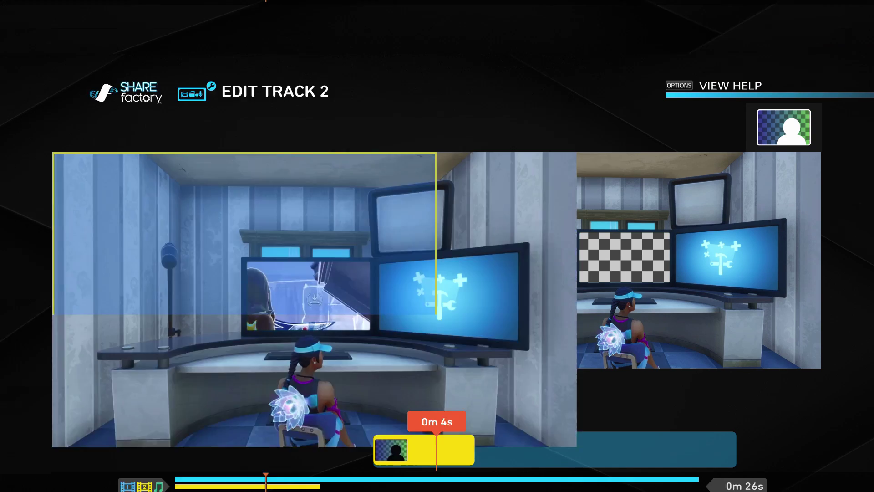
# Step: Play the composite from the start and split the main clip where the track 2 clip ends
pyautogui.press('Home')
pyautogui.press('space')
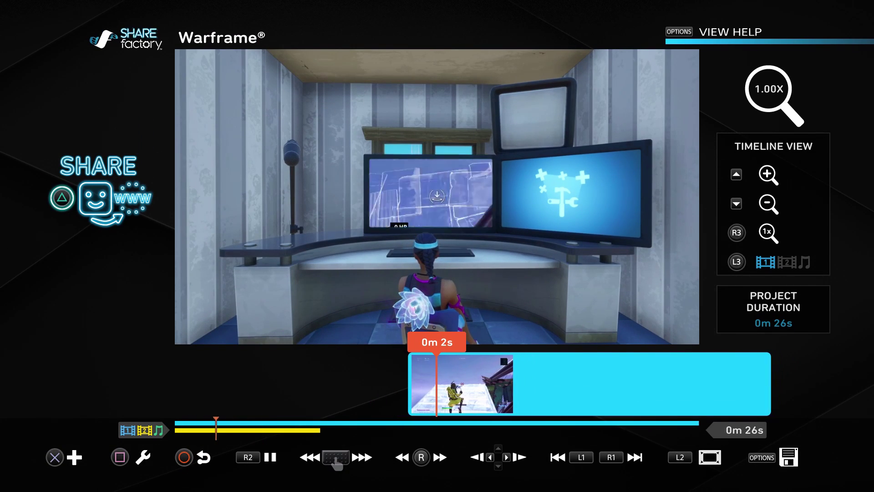
pyautogui.press('End')
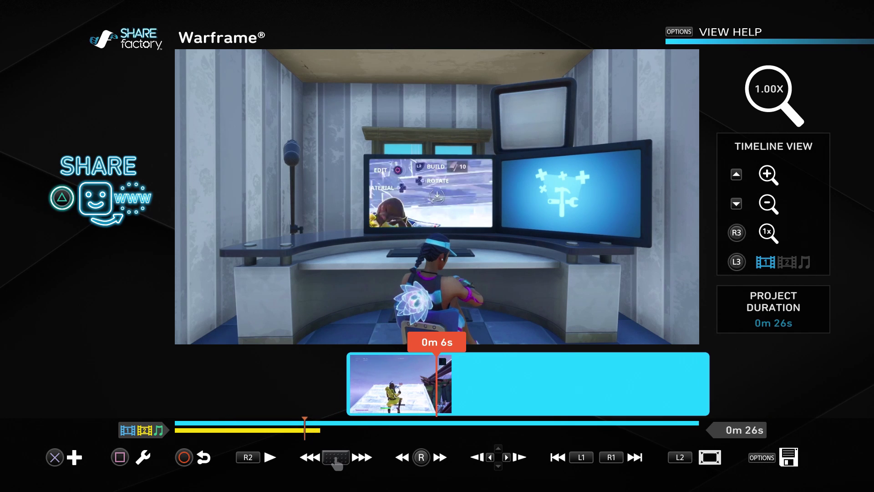
pyautogui.press('space')
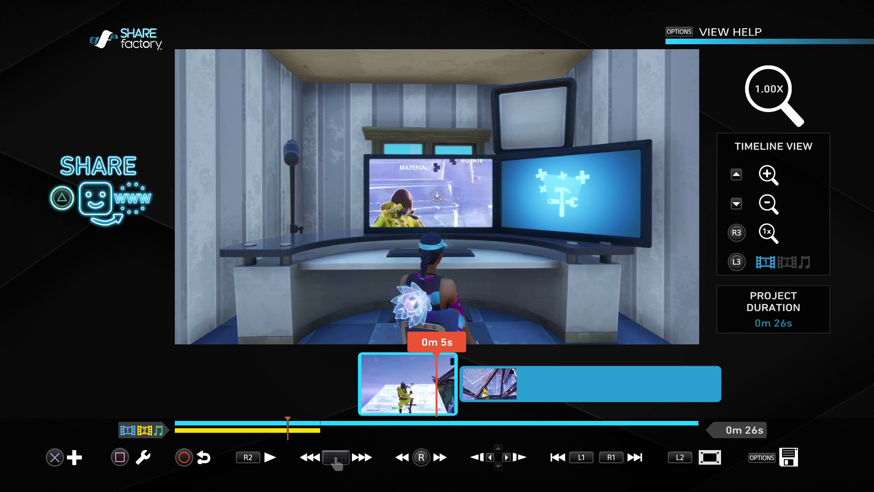
# Step: Leave the current project with Save Project & Exit and start a new video project
pyautogui.press('Right')
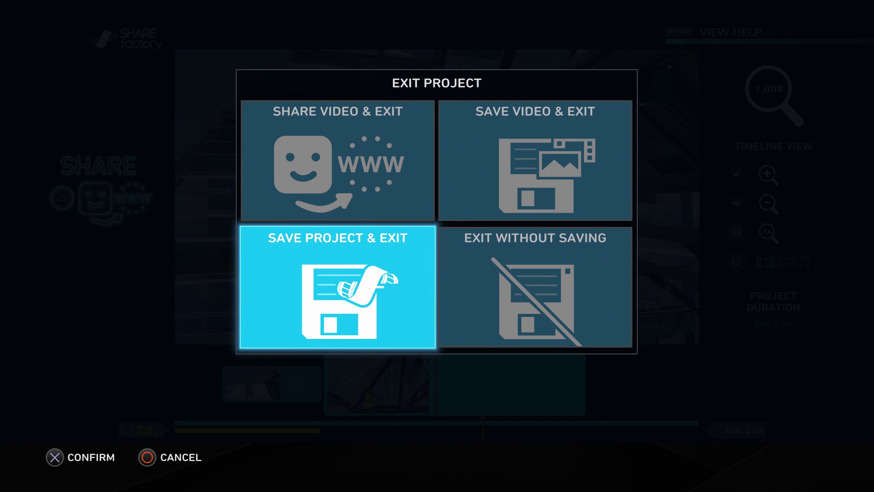
pyautogui.press('Return')
pyautogui.press('Return')
pyautogui.press('Return')
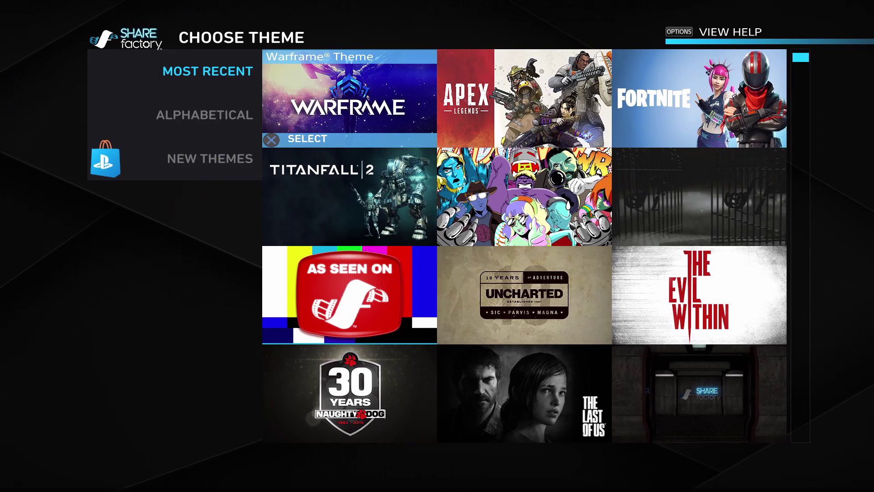
# Step: Create the project with the Warframe theme, deselecting the default clips and choosing only the 26-second Warframe clip with gameplay in the monitor
pyautogui.press('Return')
pyautogui.press('Return')
pyautogui.press('Right')
pyautogui.press('Return')
pyautogui.press('Right')
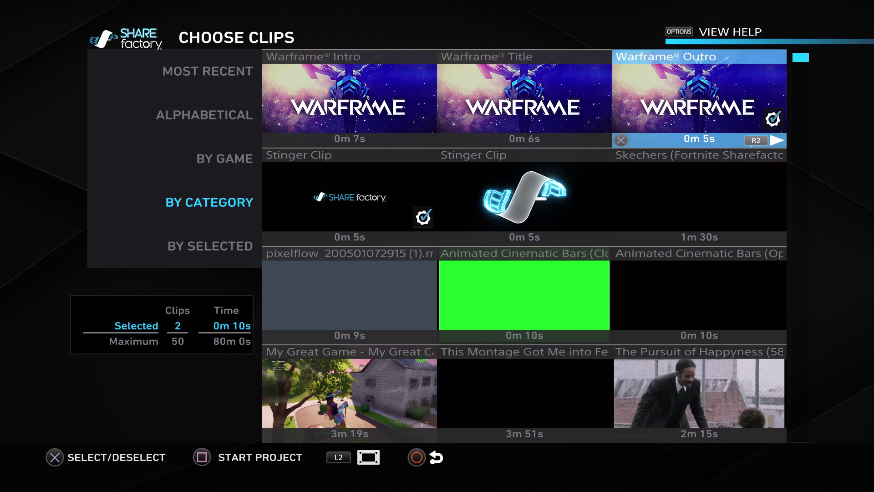
pyautogui.press('Return')
pyautogui.press('Left')
pyautogui.press('Left')
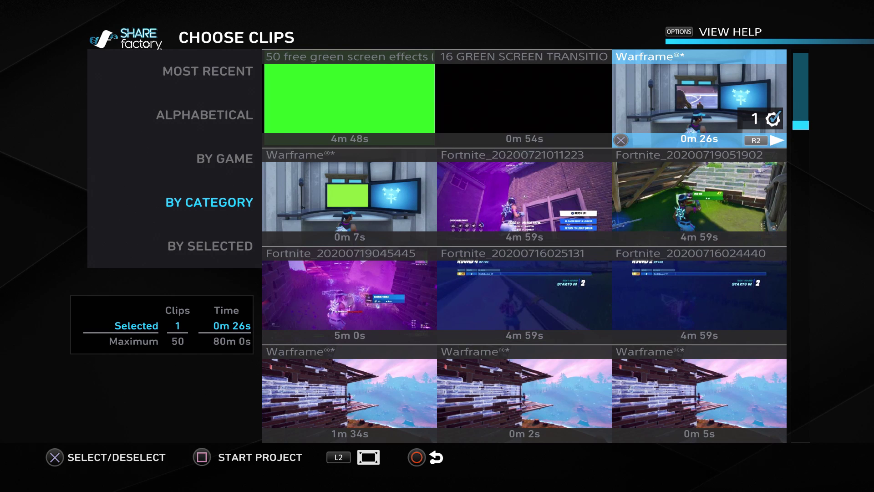
pyautogui.press('s')
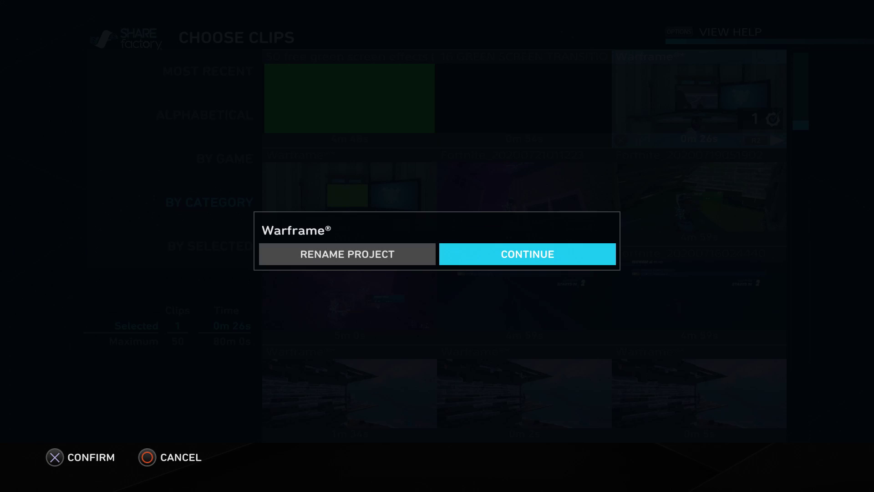
pyautogui.press('Return')
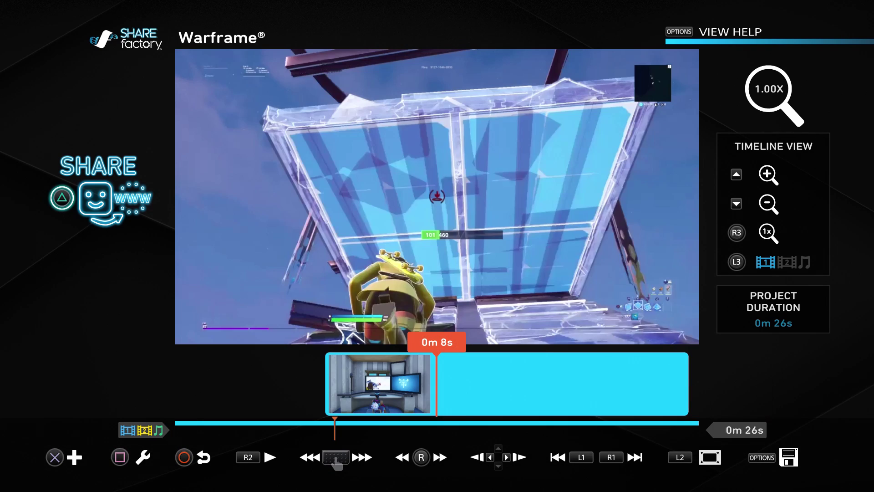
# Step: Add the Camera FX overlay with the crosshair icon at about 0m 6s, shortly before the cut to full-screen gameplay
pyautogui.press('Left')
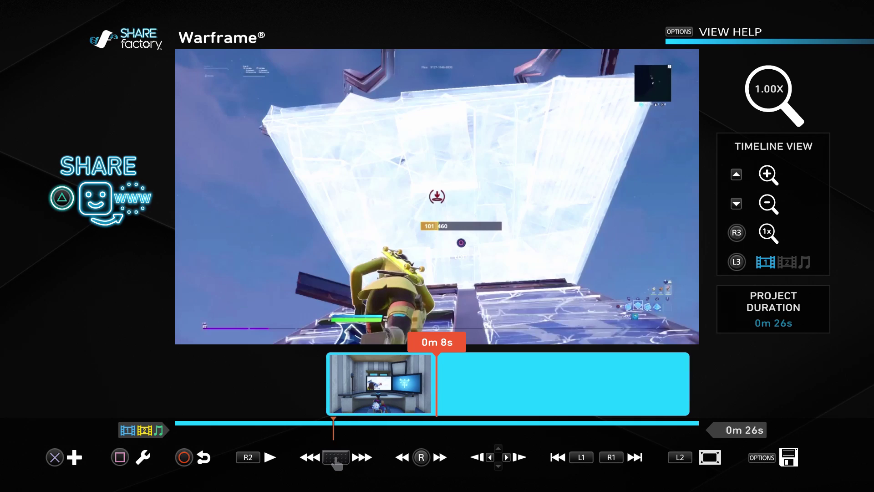
pyautogui.press('Left')
pyautogui.press('Left')
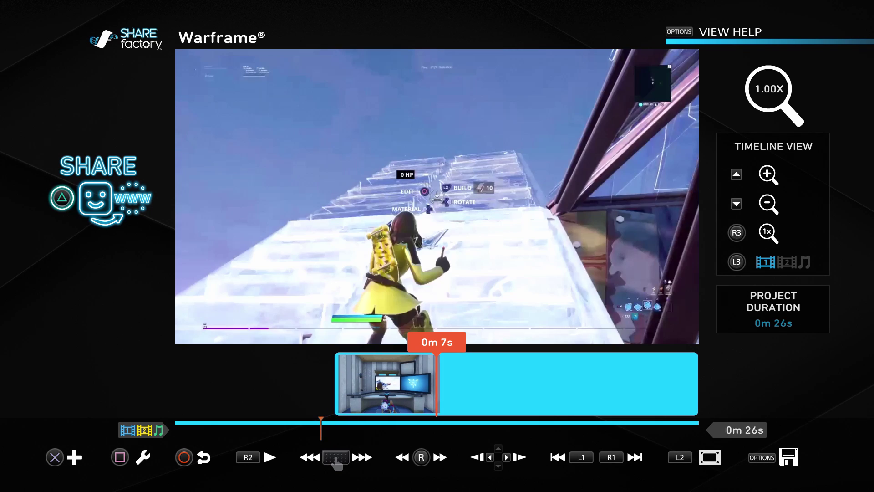
pyautogui.press('Left')
pyautogui.press('Return')
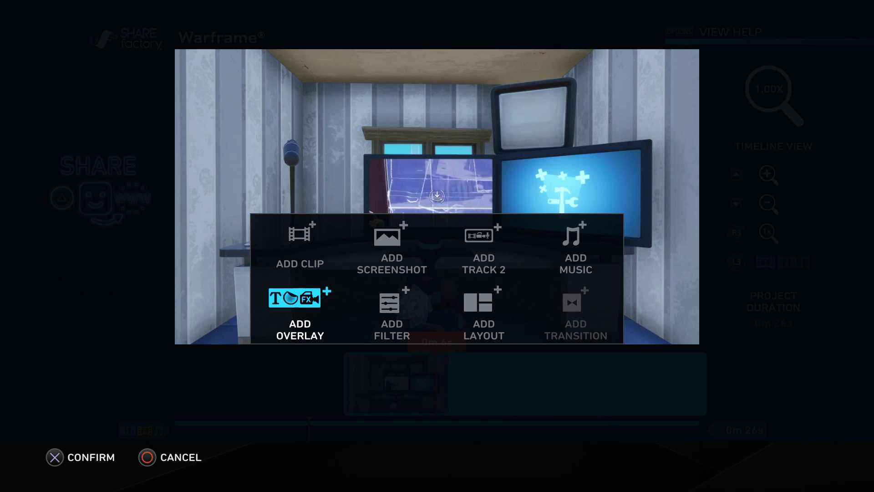
pyautogui.press('Return')
pyautogui.press('Left')
pyautogui.press('Left')
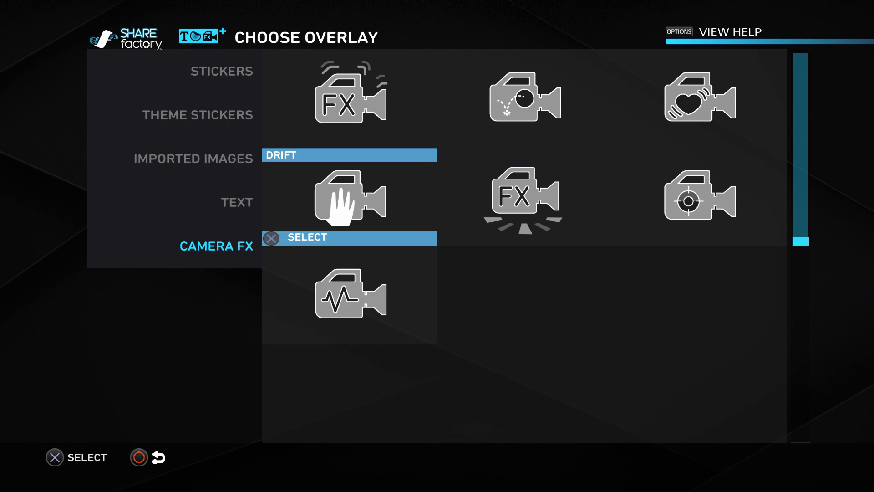
pyautogui.press('Right')
pyautogui.press('Right')
pyautogui.press('Return')
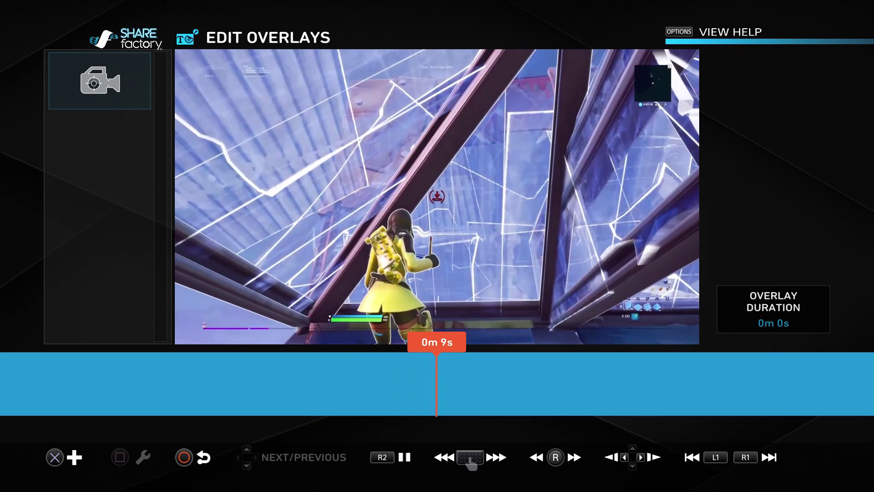
# Step: Set the crosshair camera effect's intensity to 0.20 in its camera settings
pyautogui.press('Left')
pyautogui.press('Return')
pyautogui.press('Down')
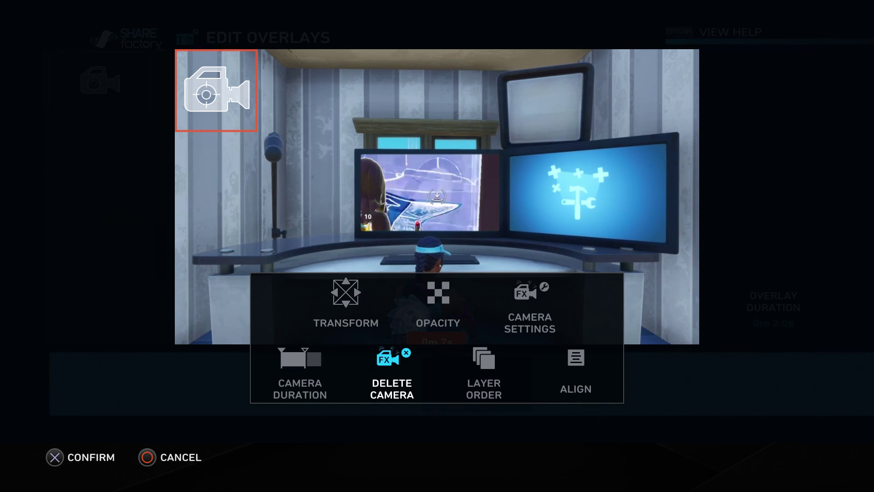
pyautogui.press('Up')
pyautogui.press('Right')
pyautogui.press('Right')
pyautogui.press('Return')
pyautogui.press('Left')
pyautogui.press('Left')
pyautogui.press('Left')
pyautogui.press('Left')
pyautogui.press('Left')
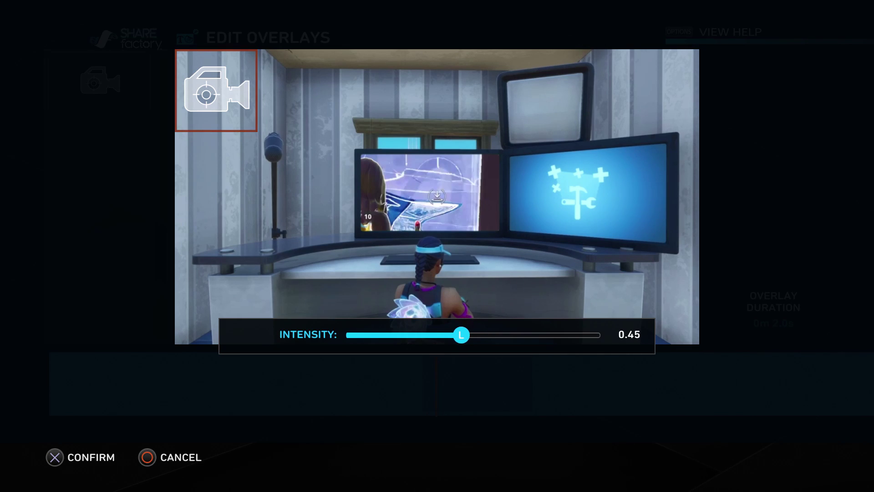
pyautogui.press('Left')
pyautogui.press('Left')
pyautogui.press('Left')
pyautogui.press('Left')
pyautogui.press('Left')
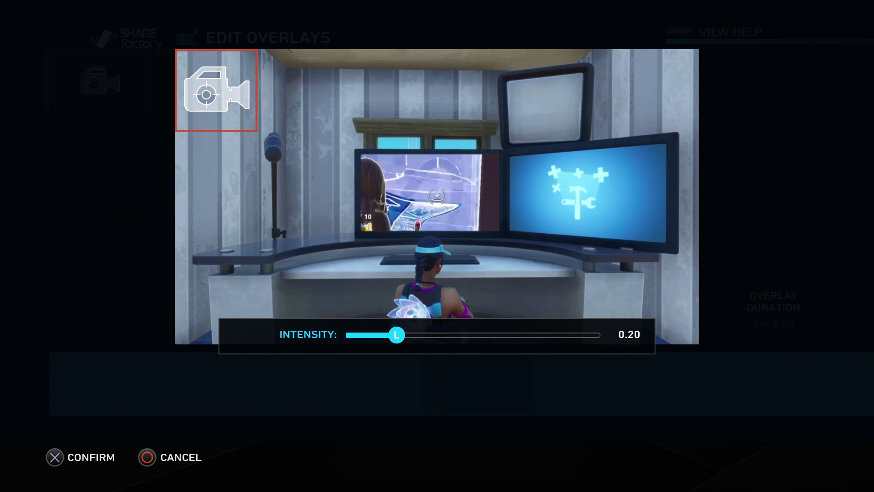
pyautogui.press('Return')
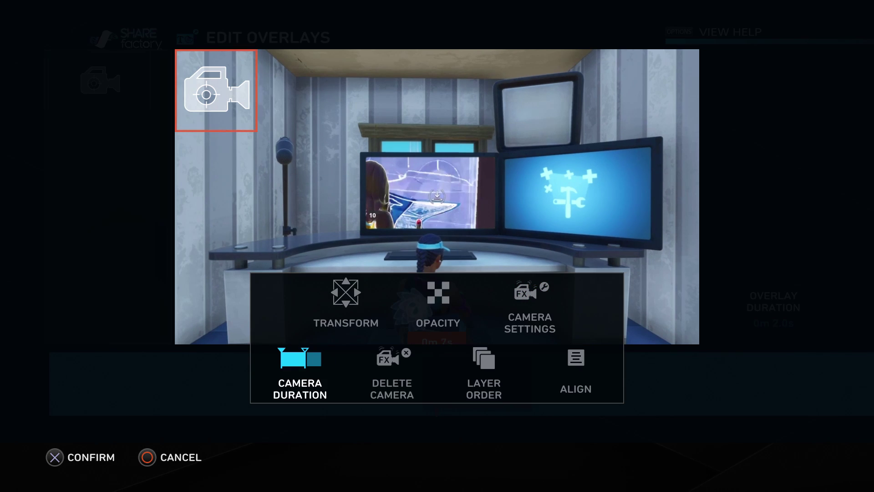
# Step: Shorten the camera effect's duration to 1.0 s, spanning 0m 6s to 0m 7s
pyautogui.press('Return')
pyautogui.press('Left')
pyautogui.press('Left')
pyautogui.press('Left')
pyautogui.press('Left')
pyautogui.press('Left')
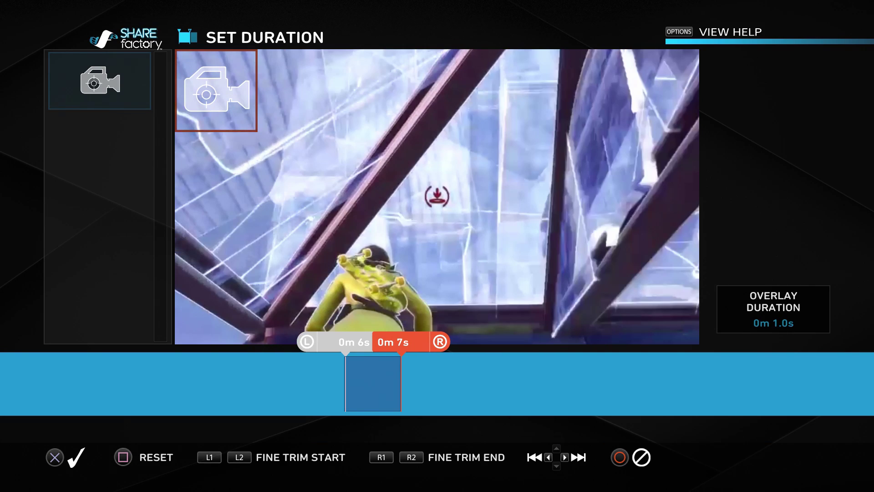
pyautogui.press('Return')
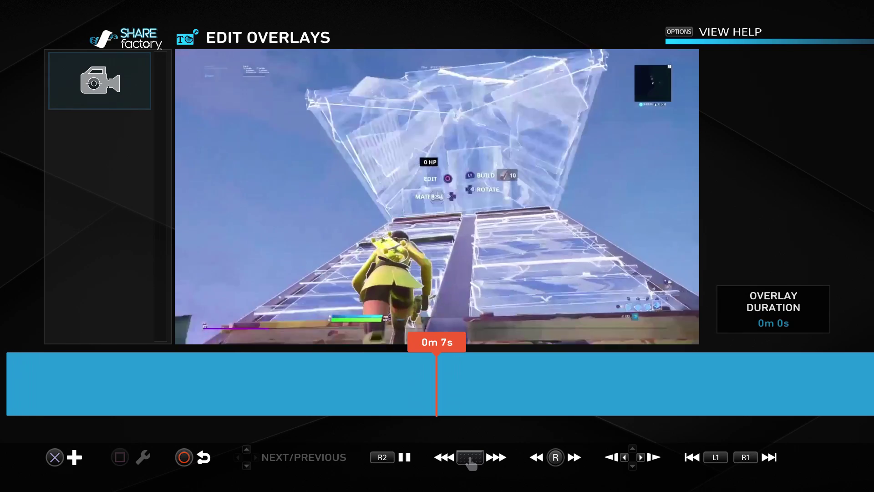
# Step: Preview the camera effect and move back and forth around 0m 7s to compare its end with the cut to full-screen gameplay
pyautogui.press('space')
pyautogui.press('Left')
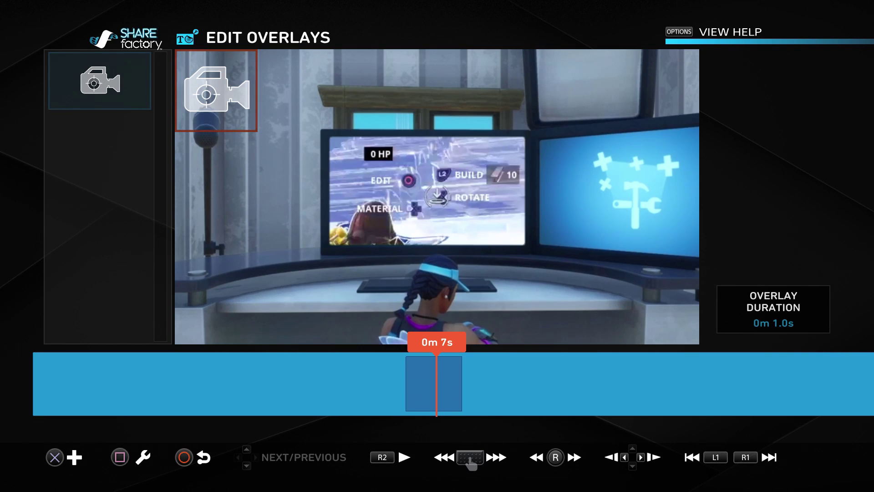
pyautogui.press('Right')
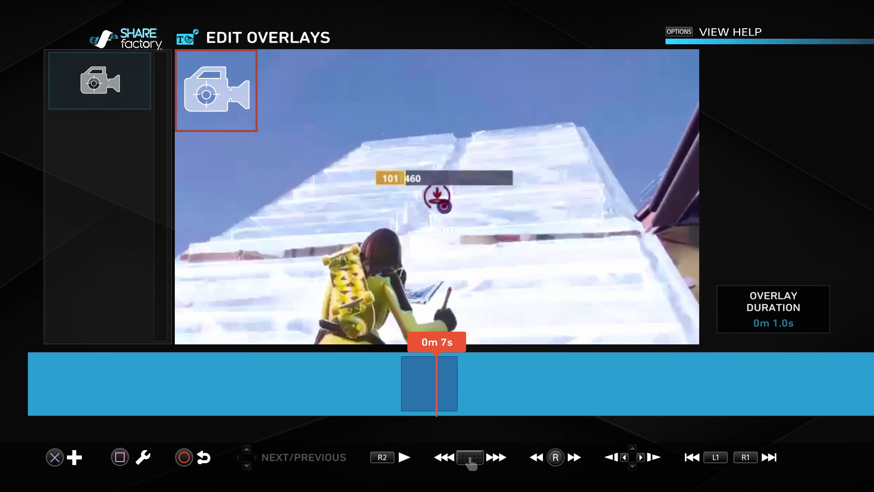
pyautogui.press('Right')
pyautogui.press('Right')
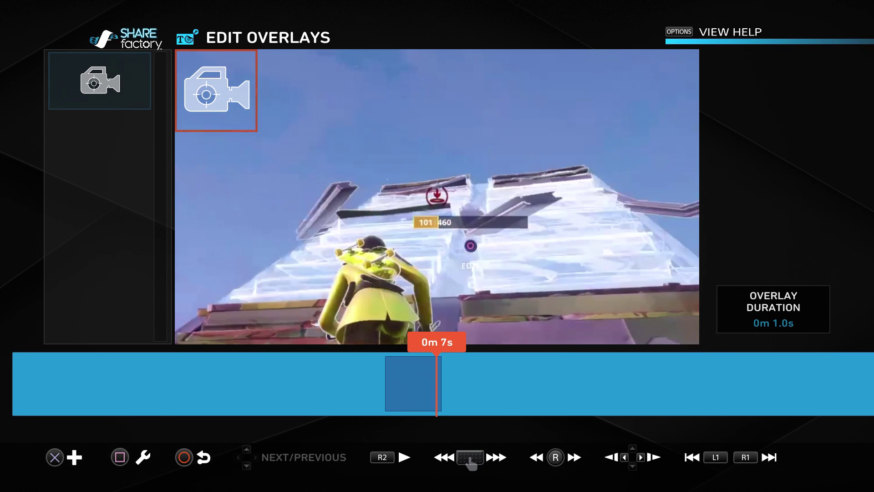
pyautogui.press('Left')
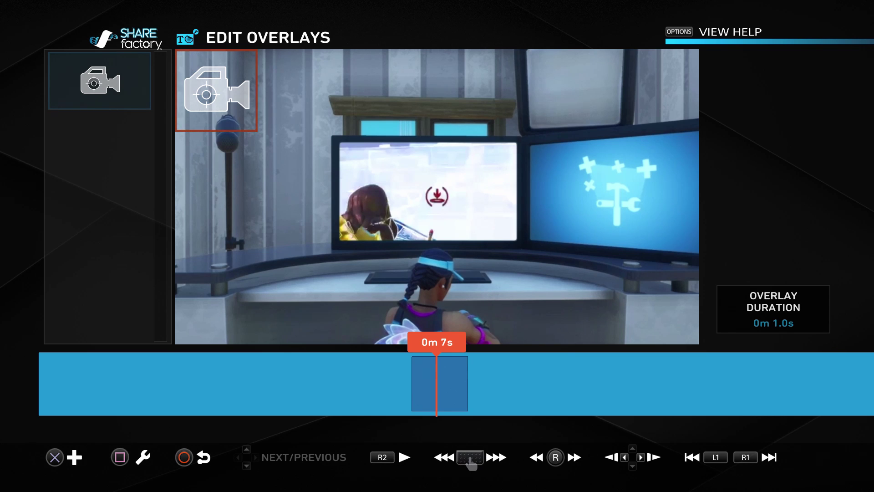
pyautogui.press('Right')
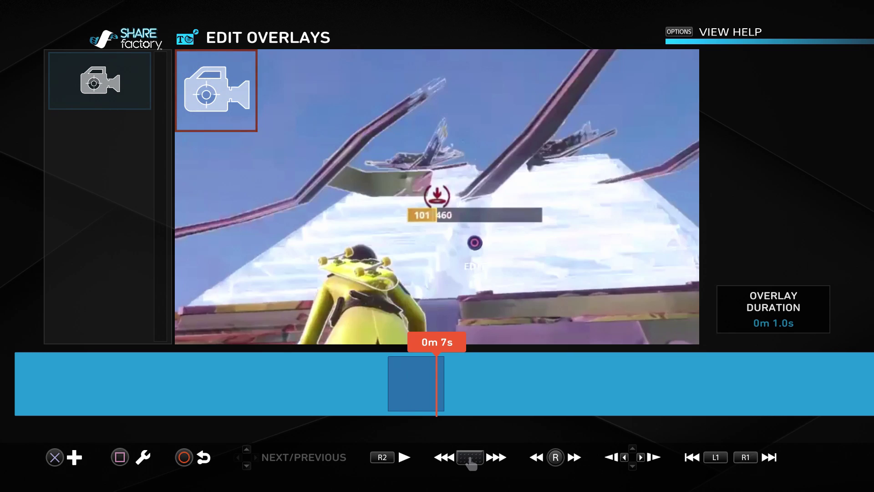
# Step: Shift the camera effect's start and end slightly earlier so it ends at the cut to full-screen gameplay, with a 1.0 s duration
pyautogui.press('Return')
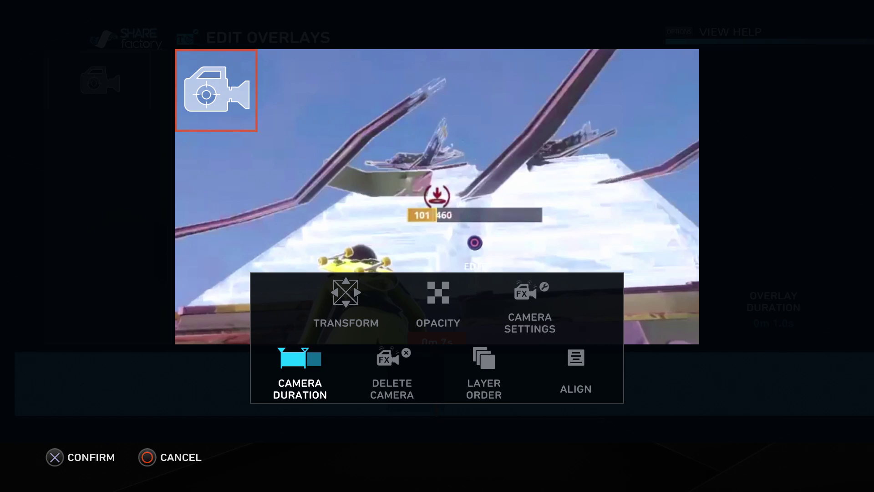
pyautogui.press('Return')
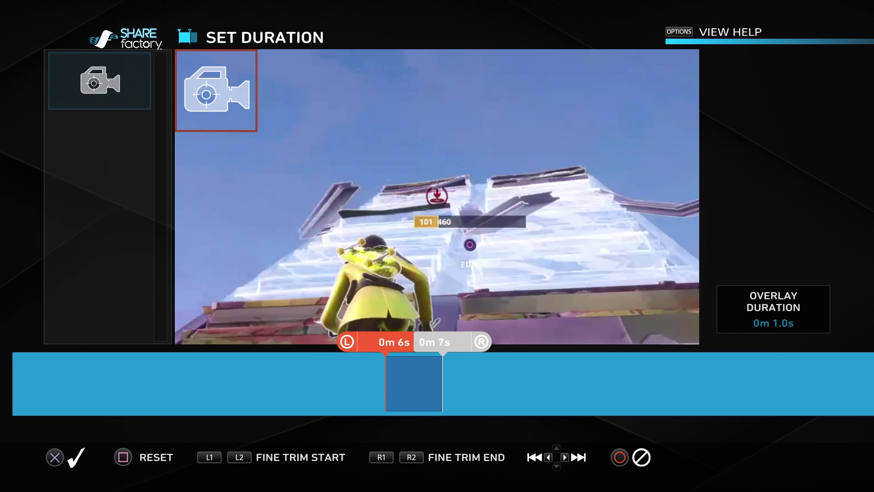
pyautogui.press('Left')
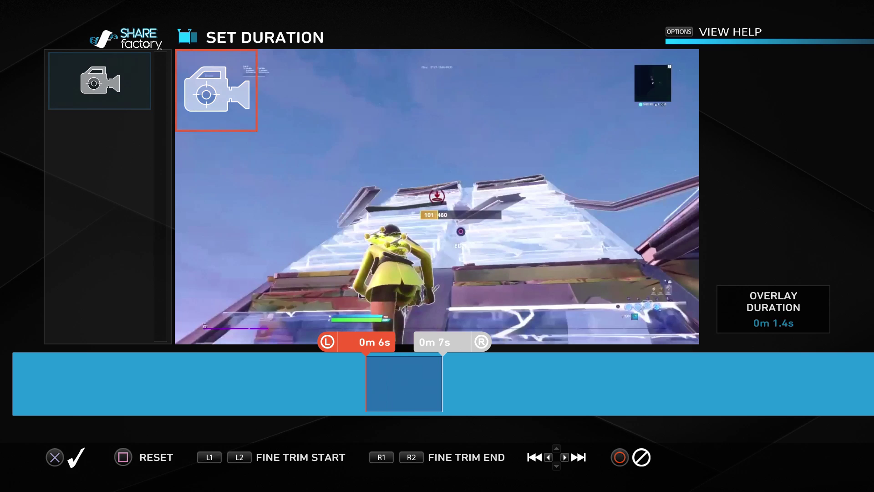
pyautogui.press('Right')
pyautogui.press('Left')
pyautogui.press('Left')
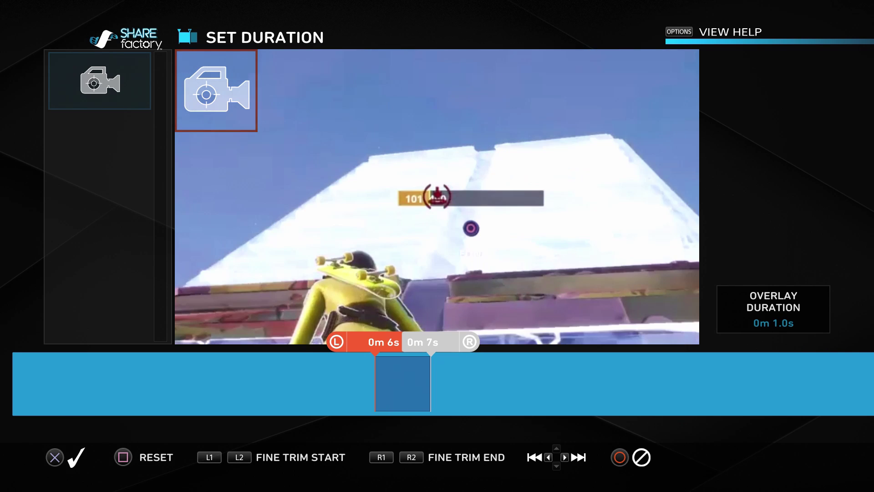
pyautogui.press('Left')
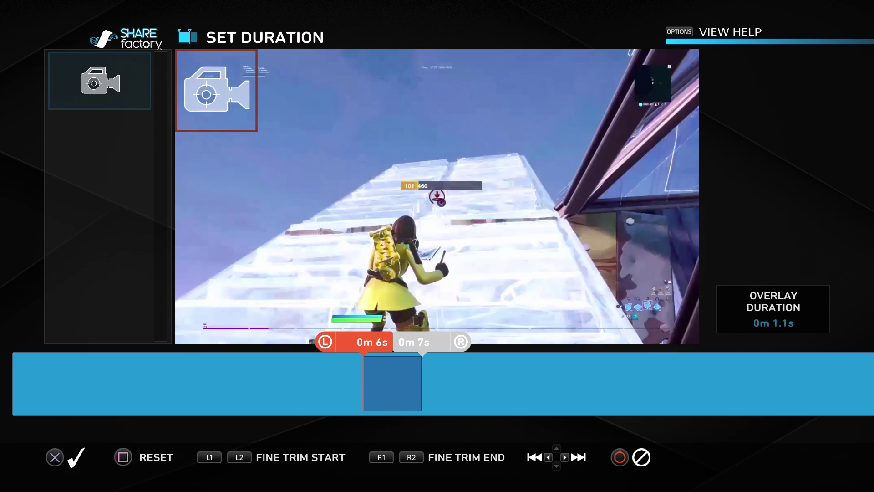
pyautogui.press('Right')
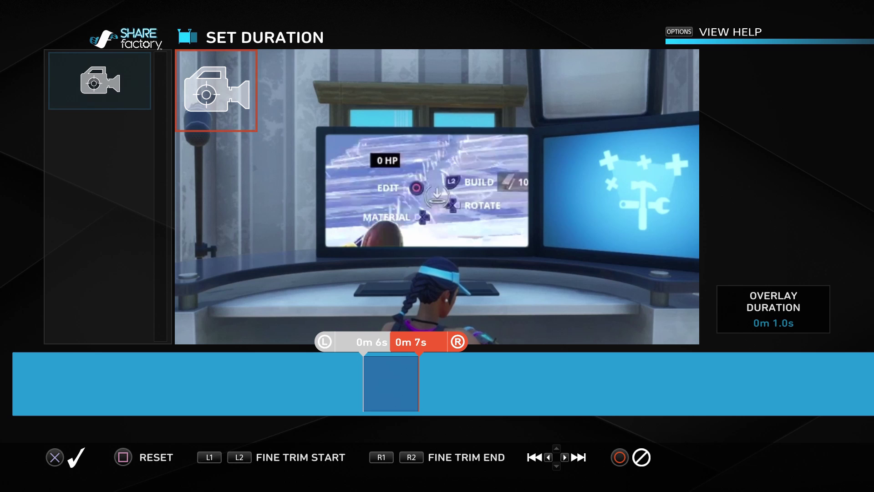
pyautogui.press('Right')
pyautogui.press('Left')
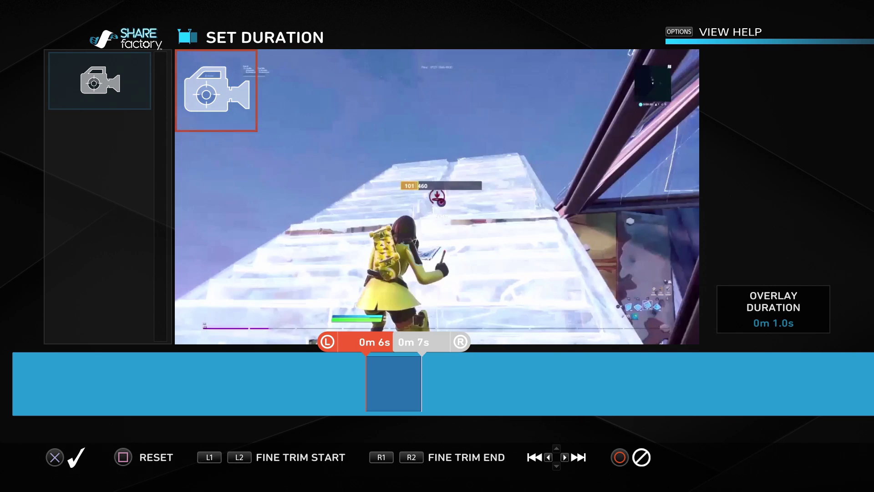
pyautogui.press('Return')
# Step: Preview the adjusted effect, return to the main timeline and play the project from the start through the transition to 0m 9s
pyautogui.press('Escape')
pyautogui.press('space')
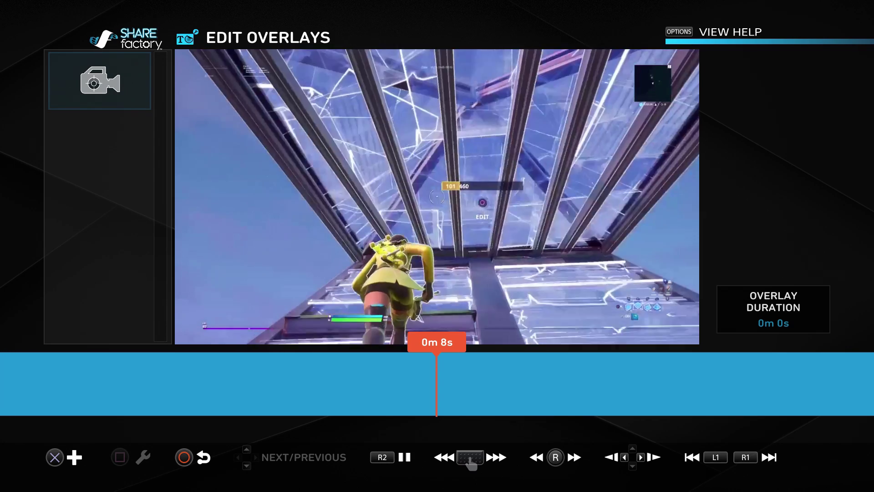
pyautogui.press('Escape')
pyautogui.press('Home')
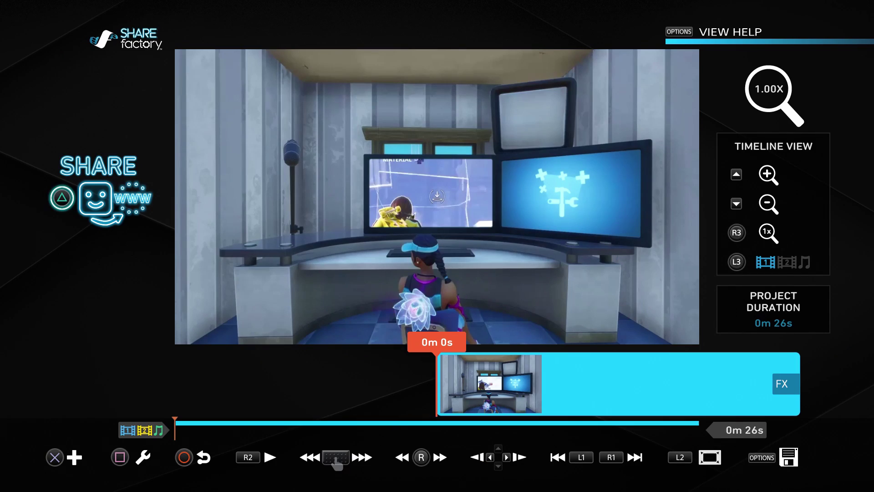
pyautogui.press('space')
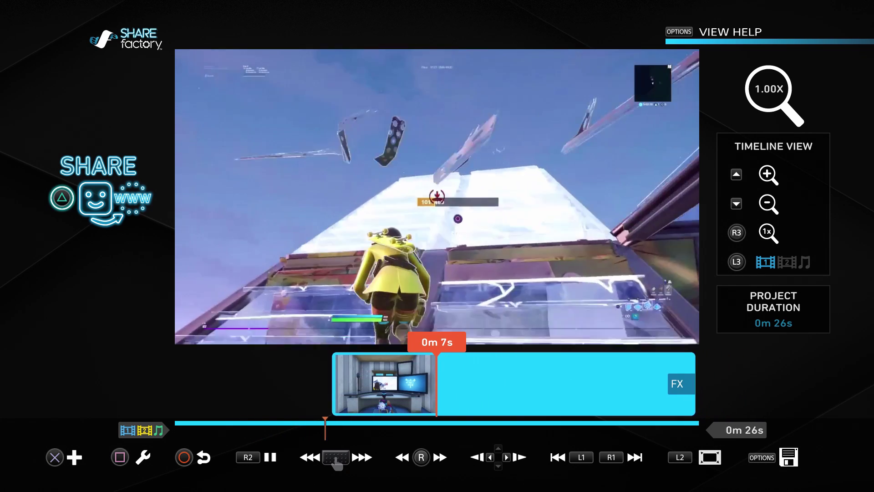
pyautogui.press('space')
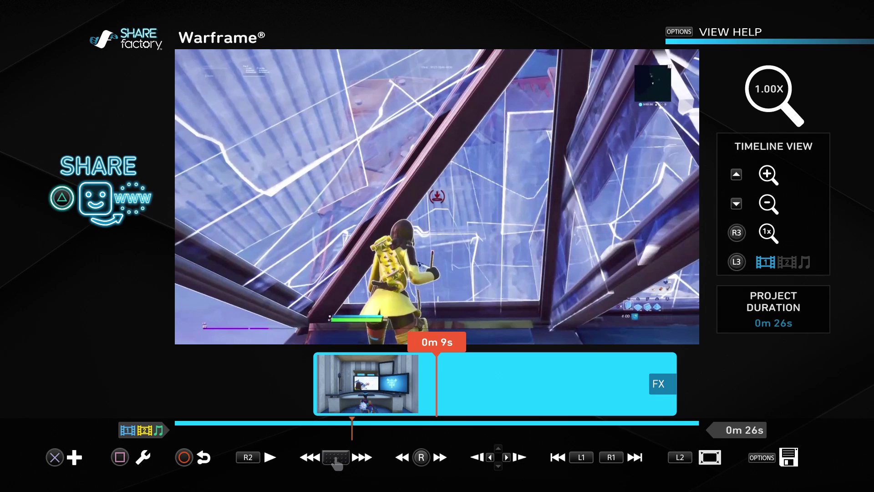